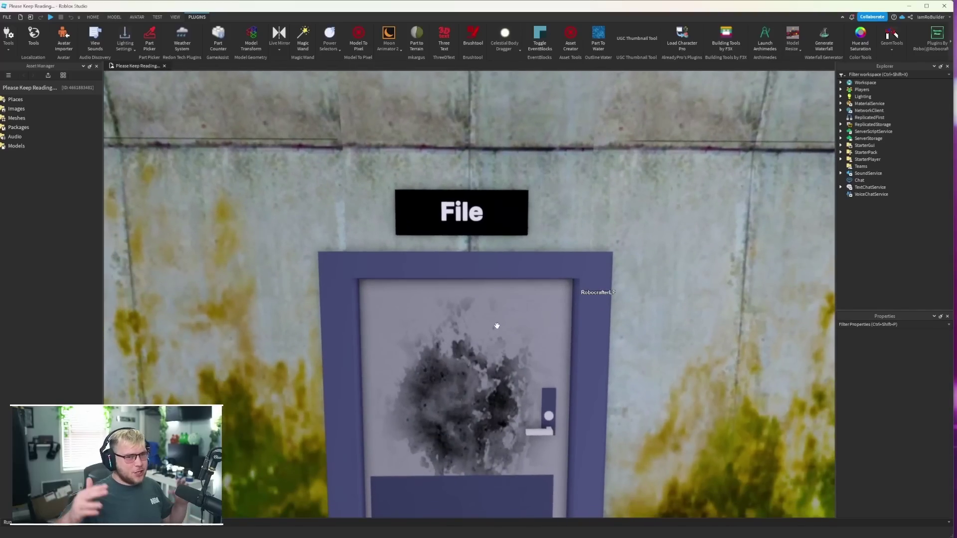
- Start a playtest of the tunnel map and equip the Flash Light
right_click_drag(502, 275, 497, 274)
key("w")
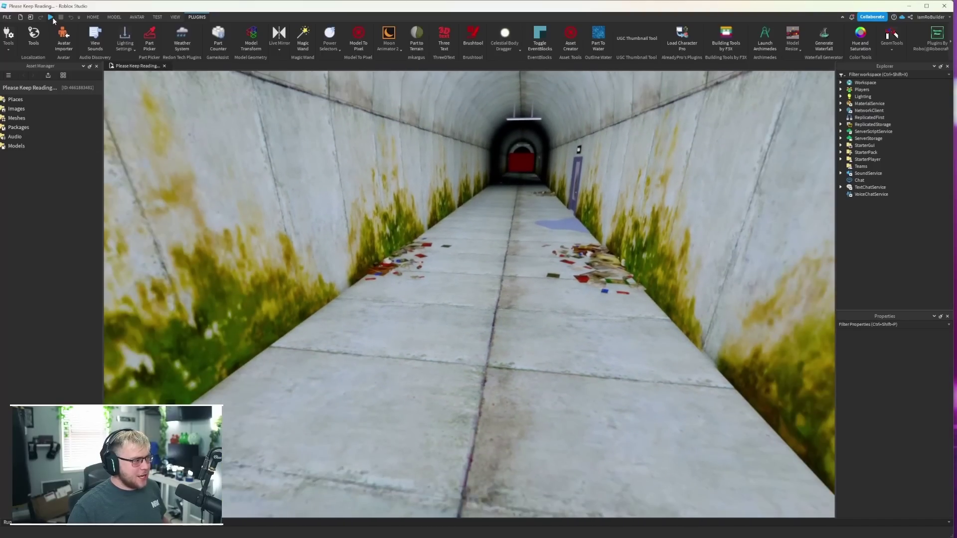
key("F5")
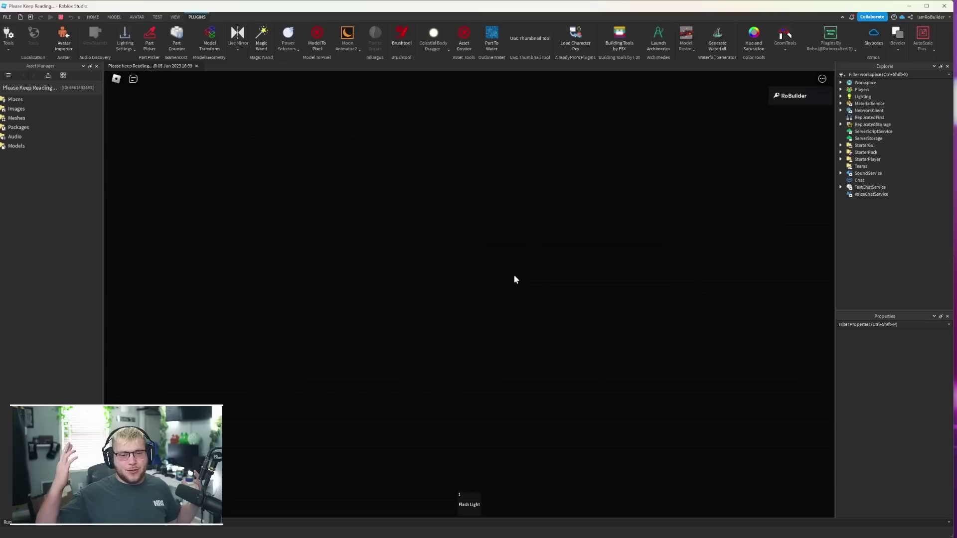
key("1")
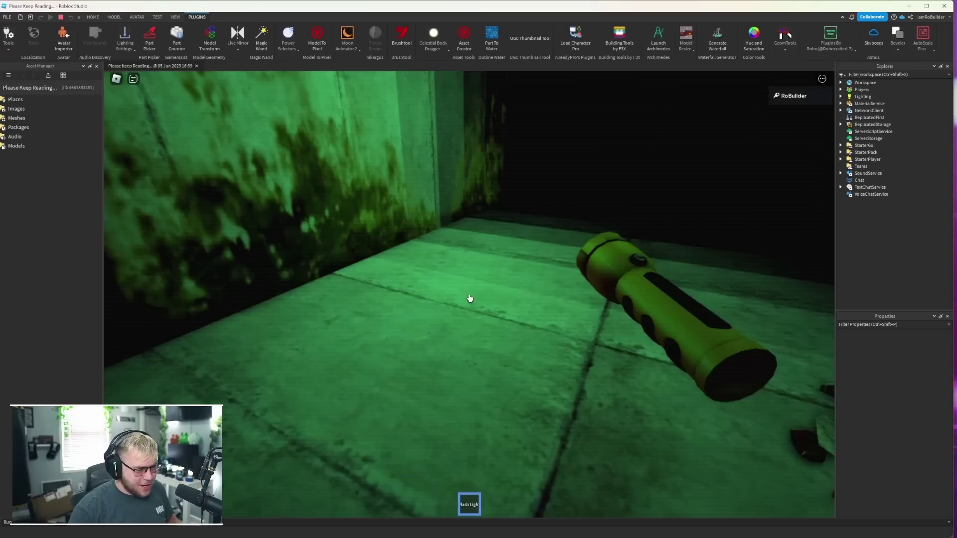
- Walk through the dark tunnel with the flashlight to inspect the night vision effect, ending at the Break door
key("w")
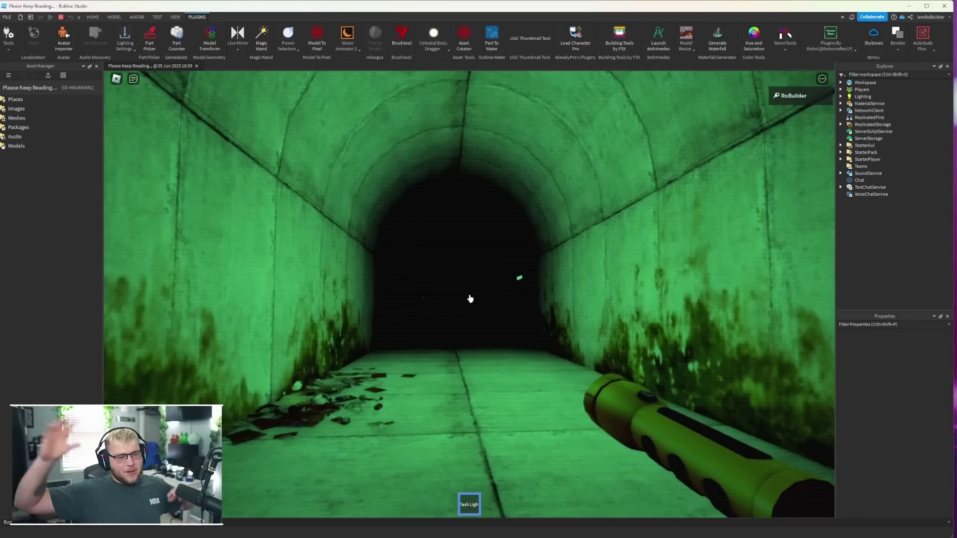
key("w")
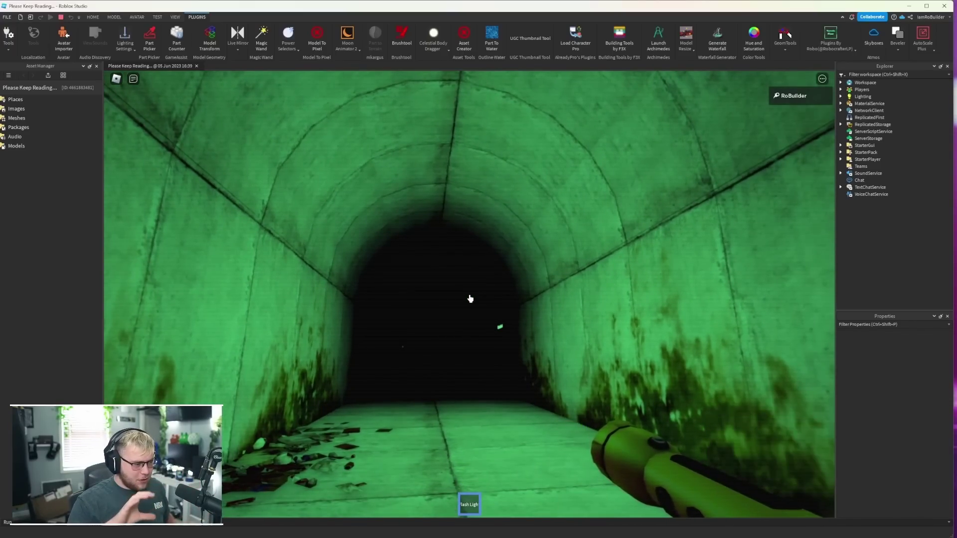
key("1")
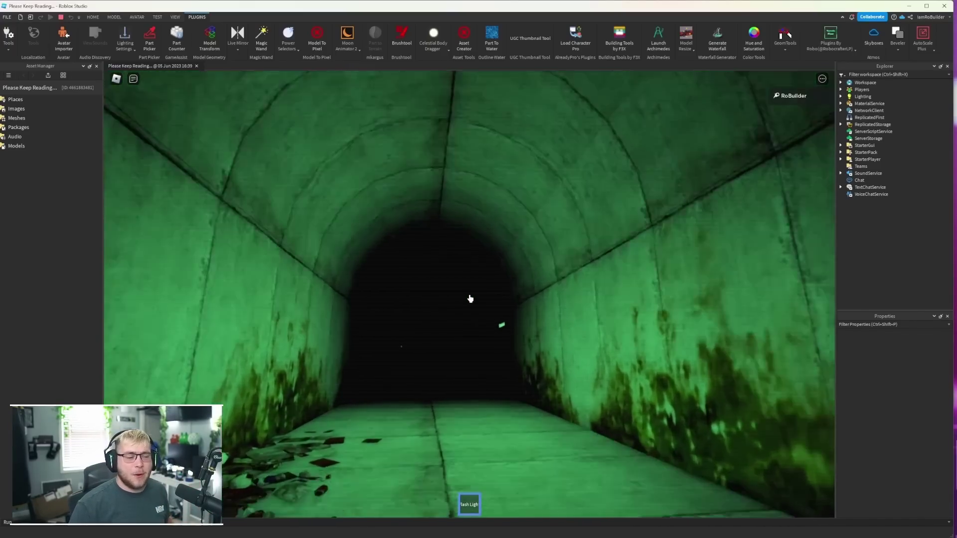
key("1")
key("w")
key("w")
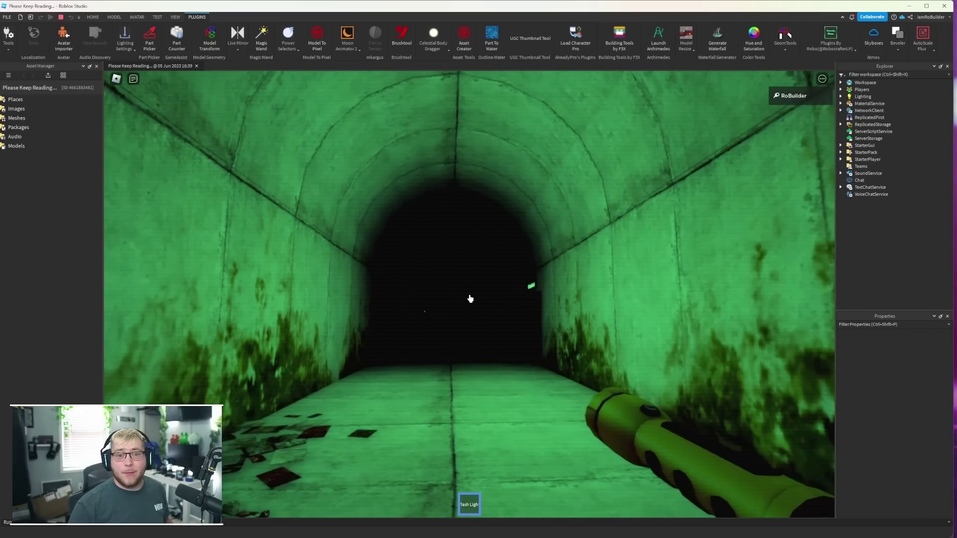
key("w")
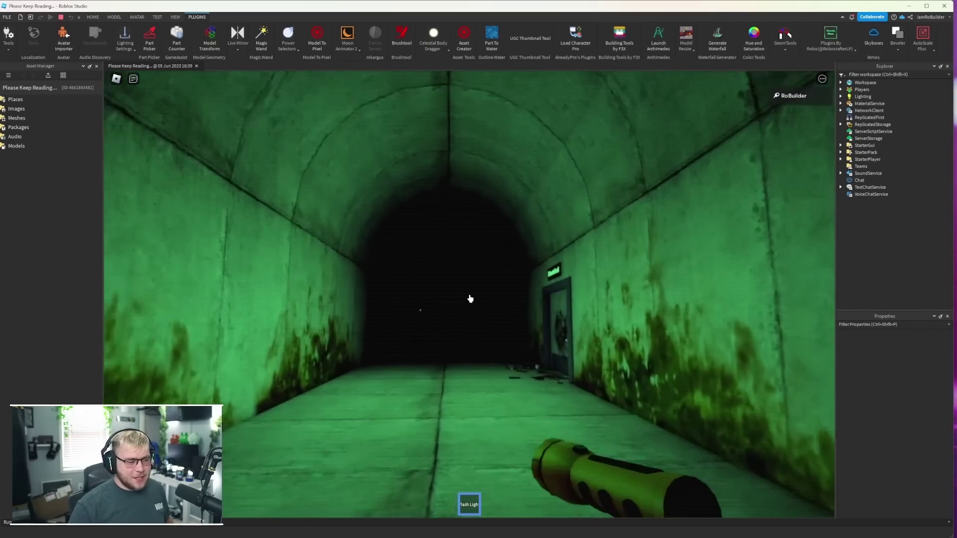
key("w")
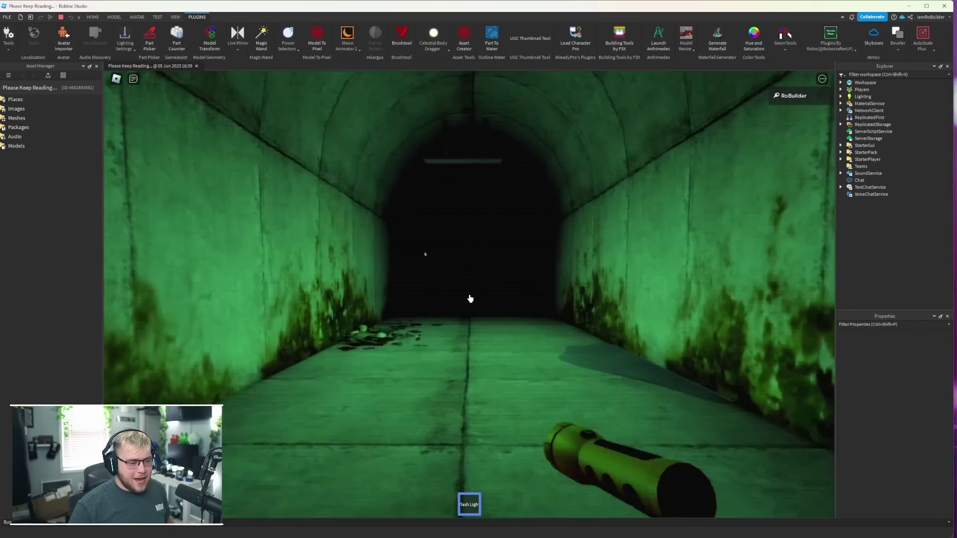
key("w")
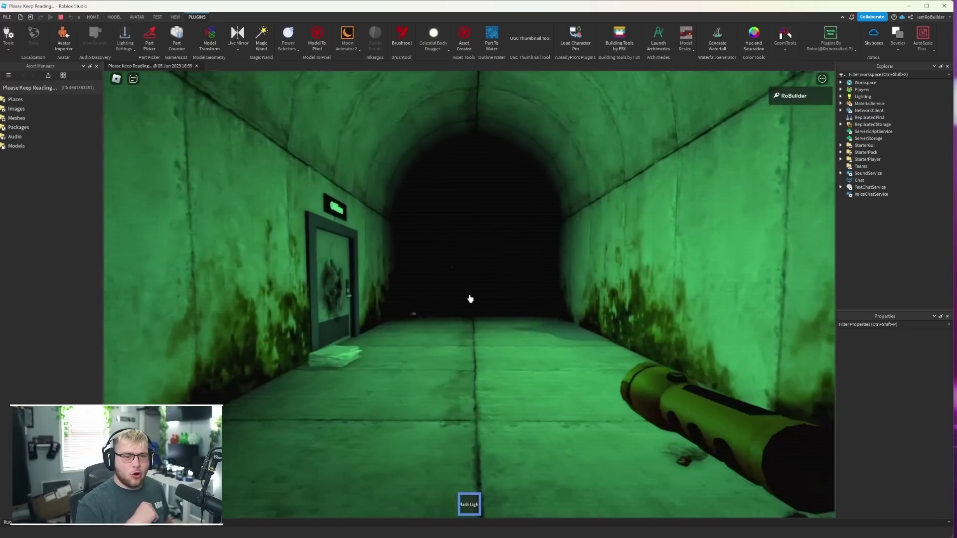
key("w")
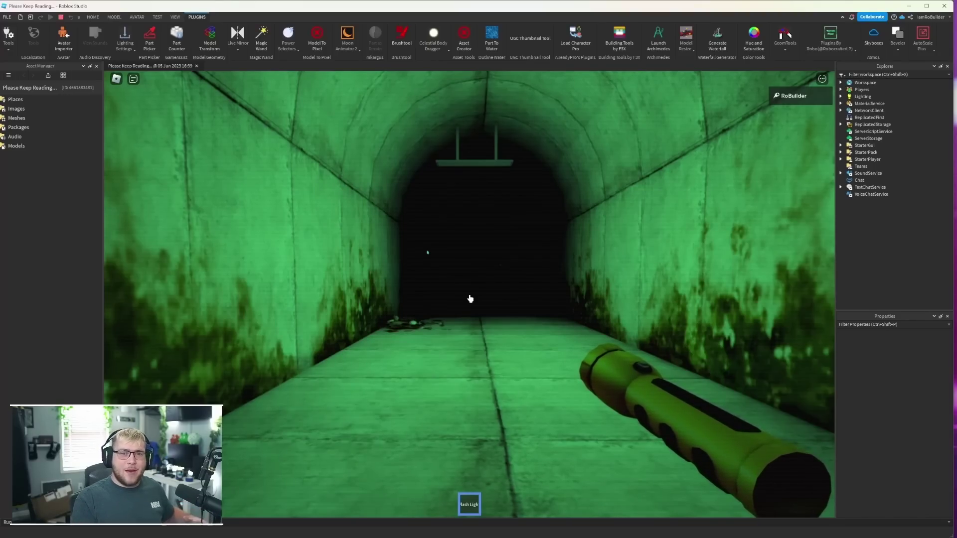
key("w")
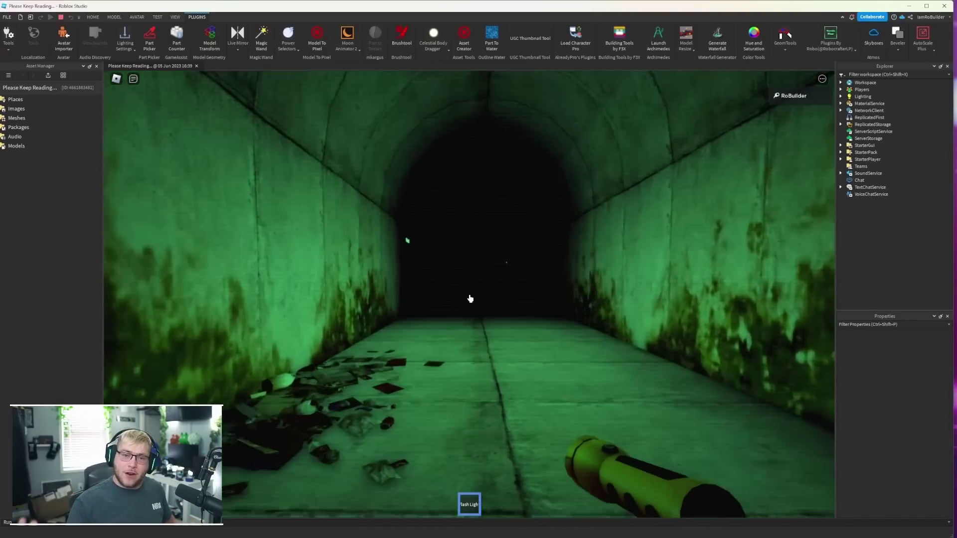
key("w")
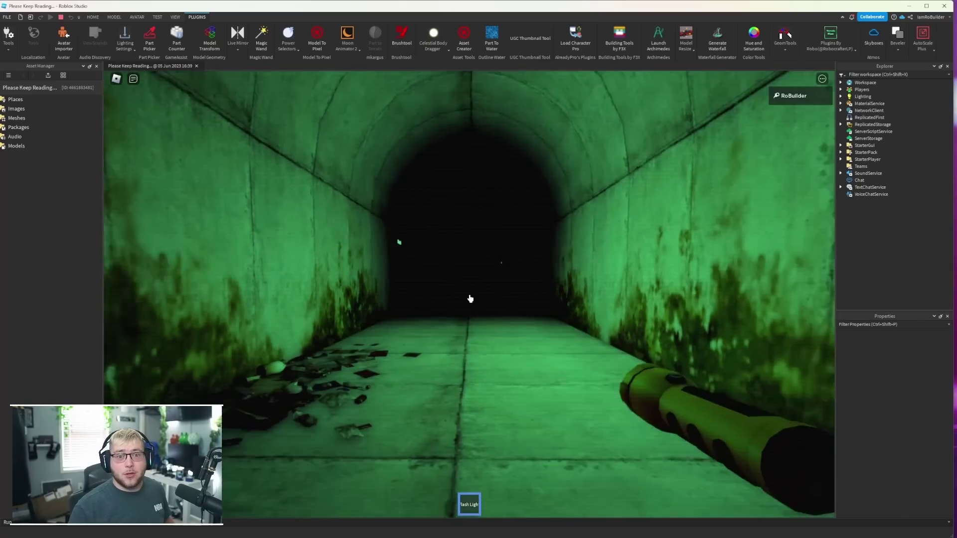
key("w")
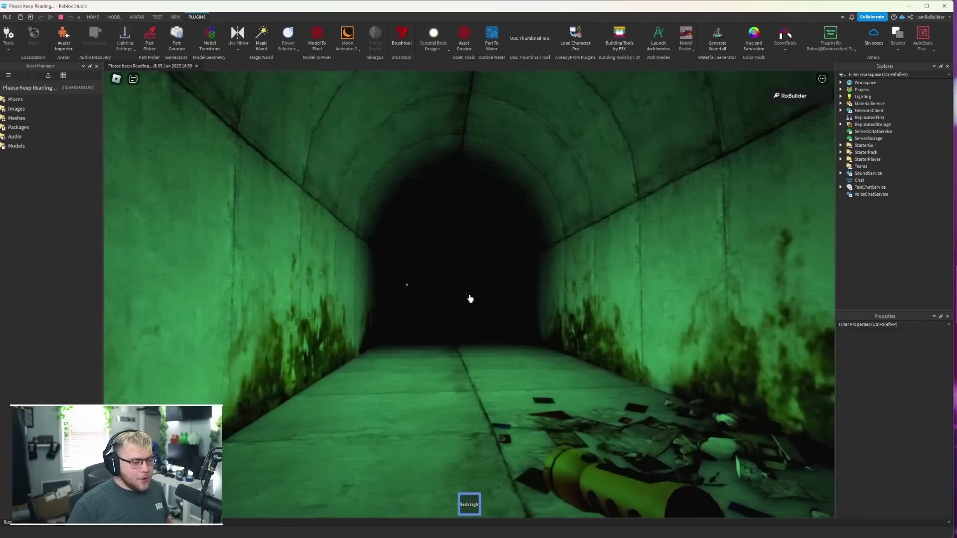
key("w")
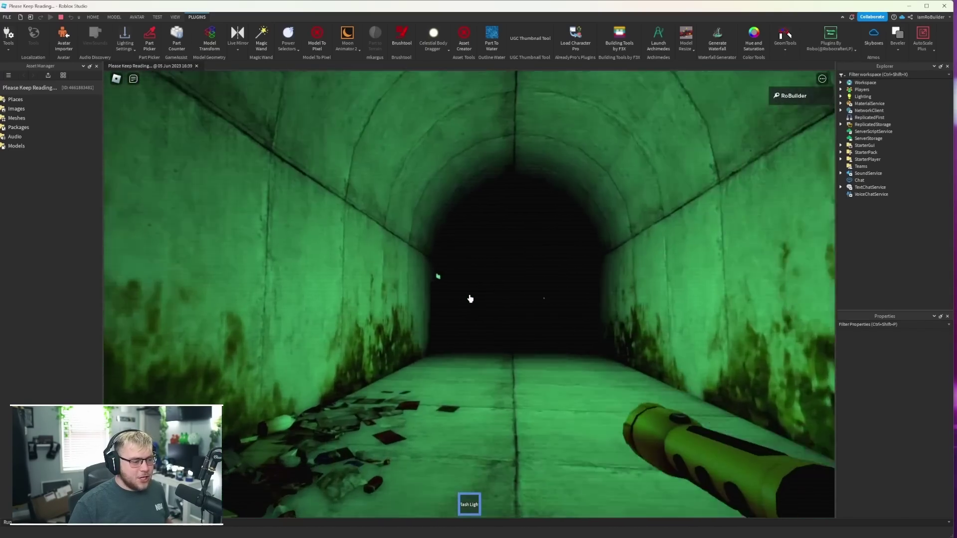
key("w")
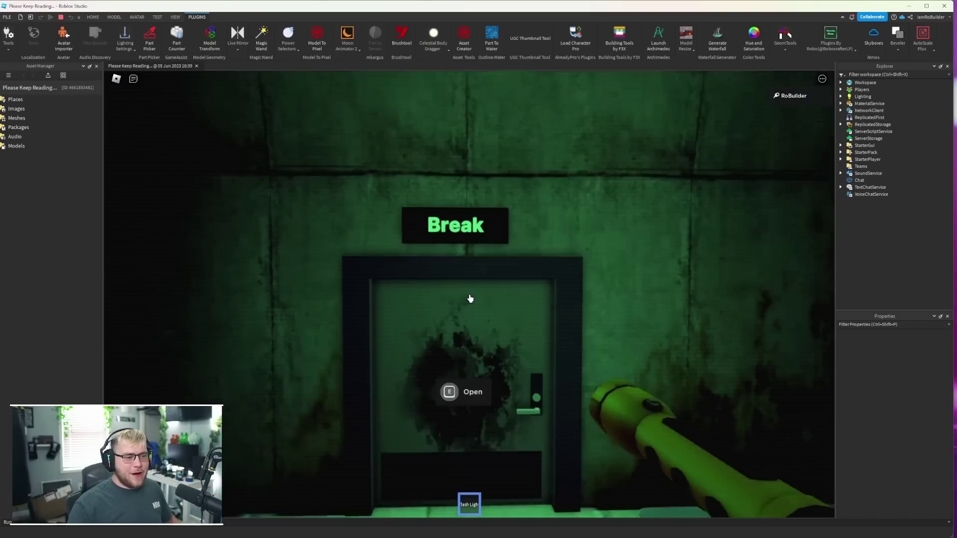
key("w")
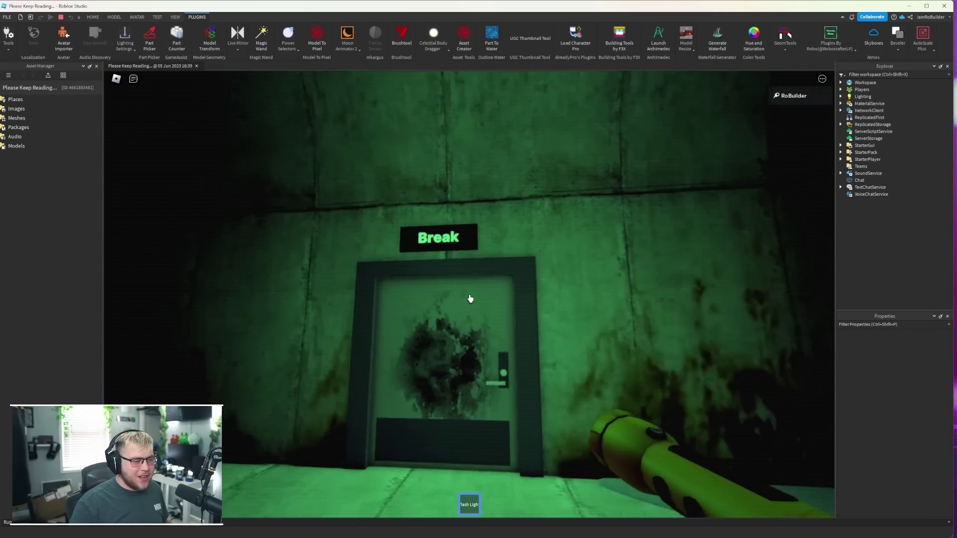
key("w")
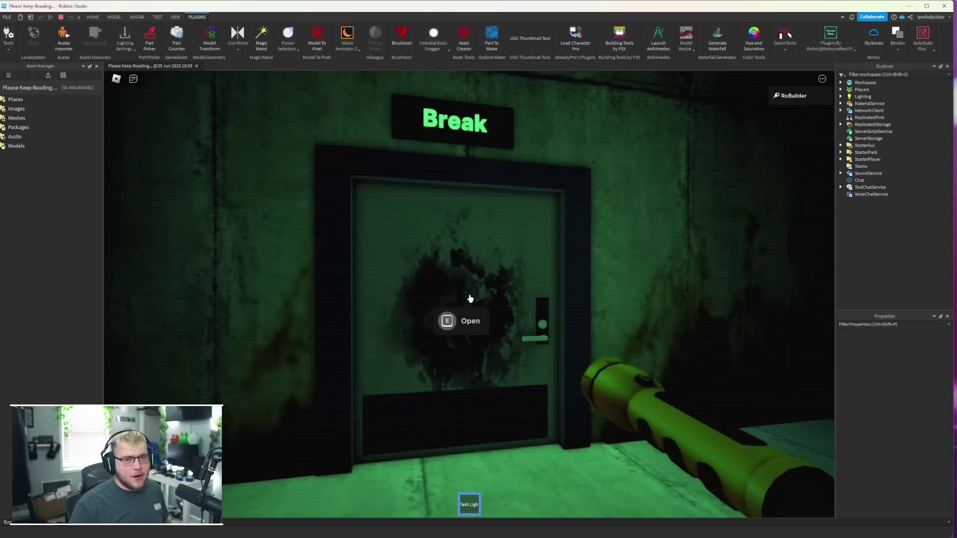
- Open the Break door and look around the room behind it
key("e")
key("w")
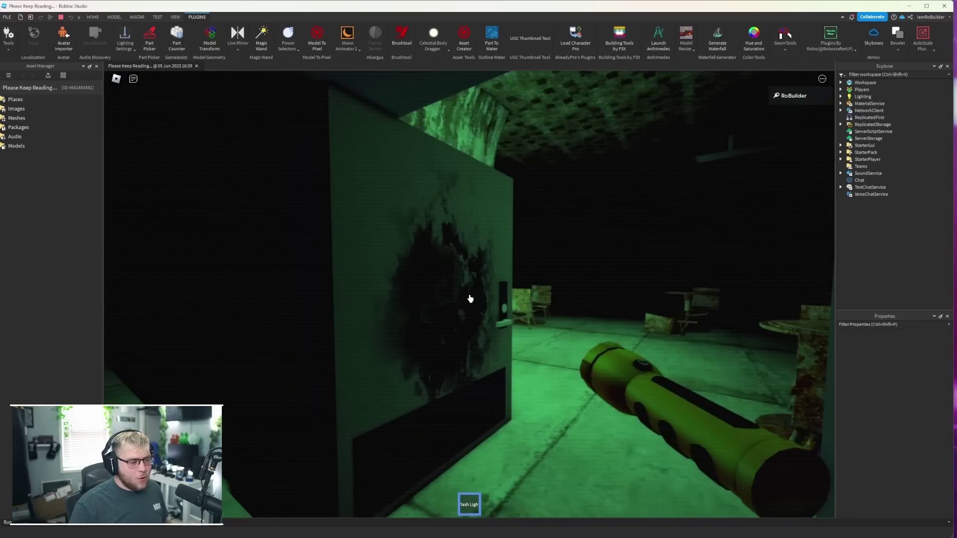
key("w")
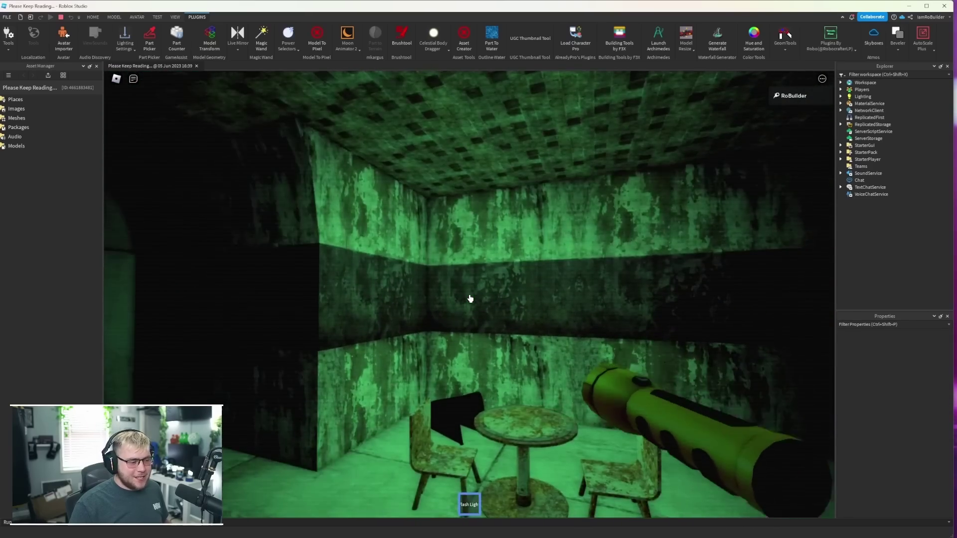
key("w")
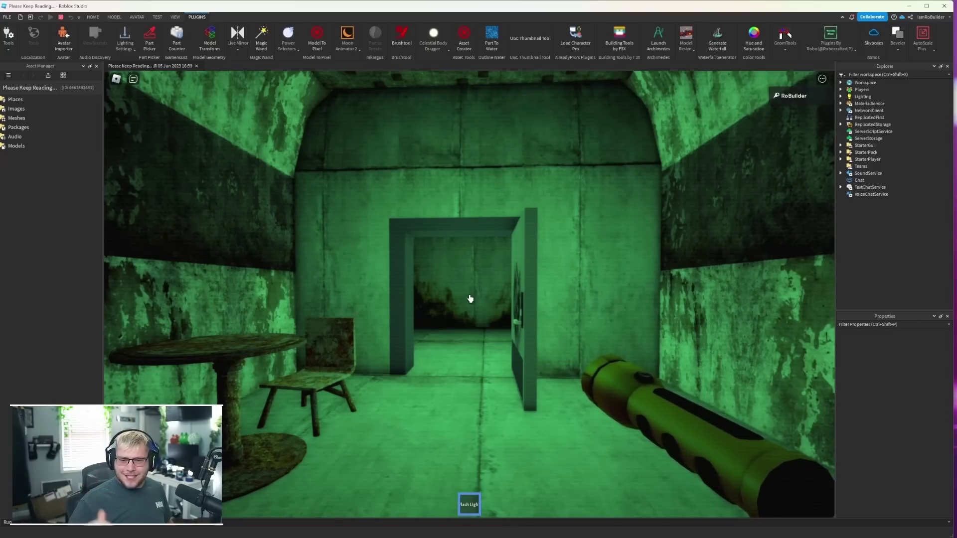
key("w")
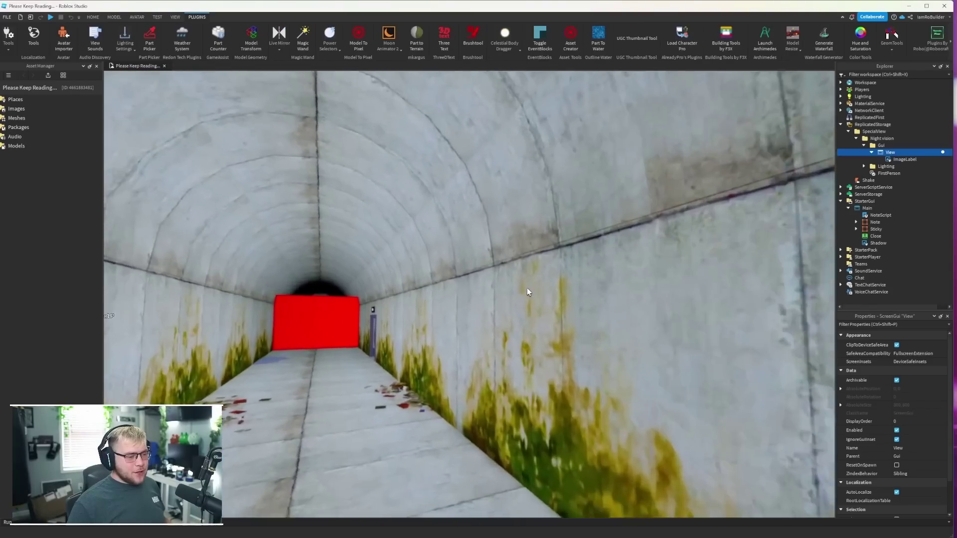
- Move the SpecialView folder from ReplicatedStorage into StarterGui
key("a")
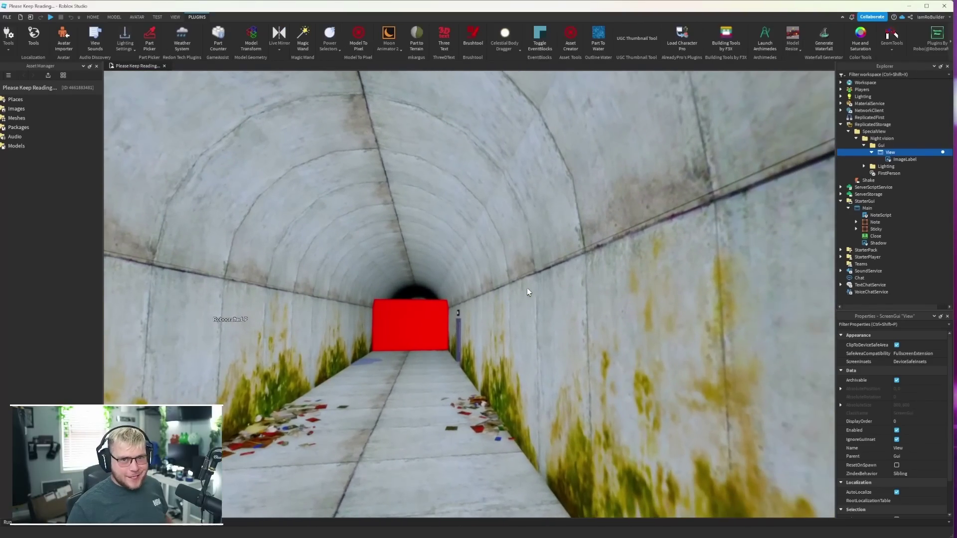
right_click_drag(527, 288, 527, 288)
key("w")
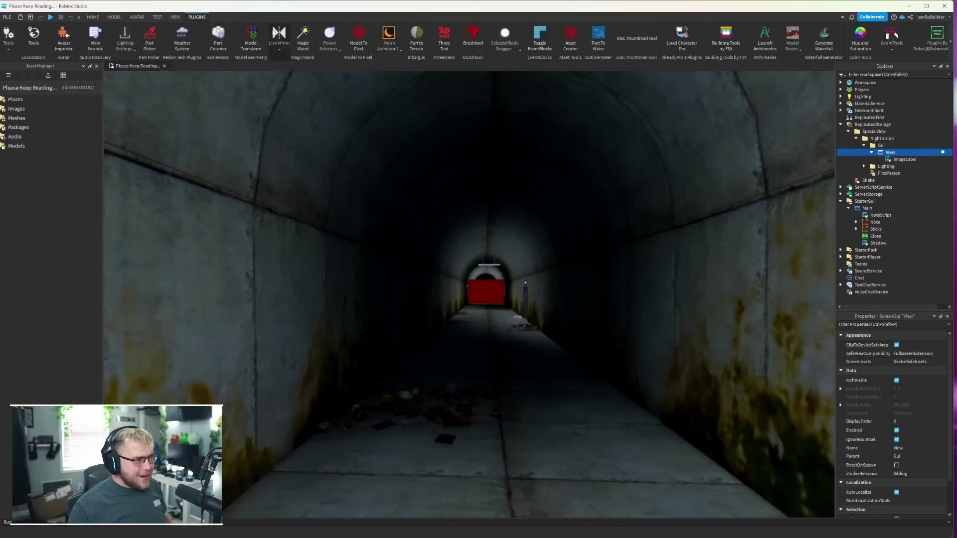
left_click_drag(874, 132, 888, 201)
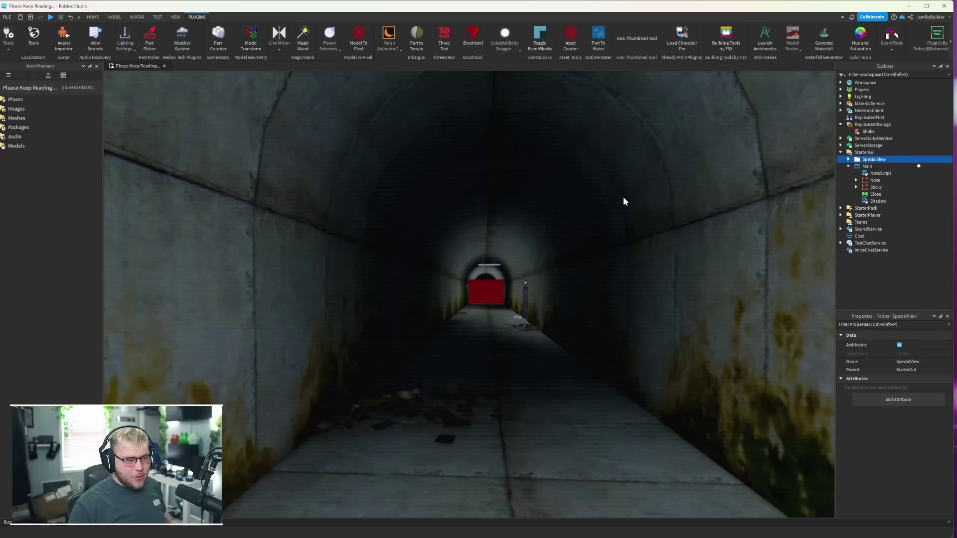
- Duplicate the ImageLabel in the View ScreenGui of SpecialView's Night vision folder
right_click_drag(602, 210, 602, 210)
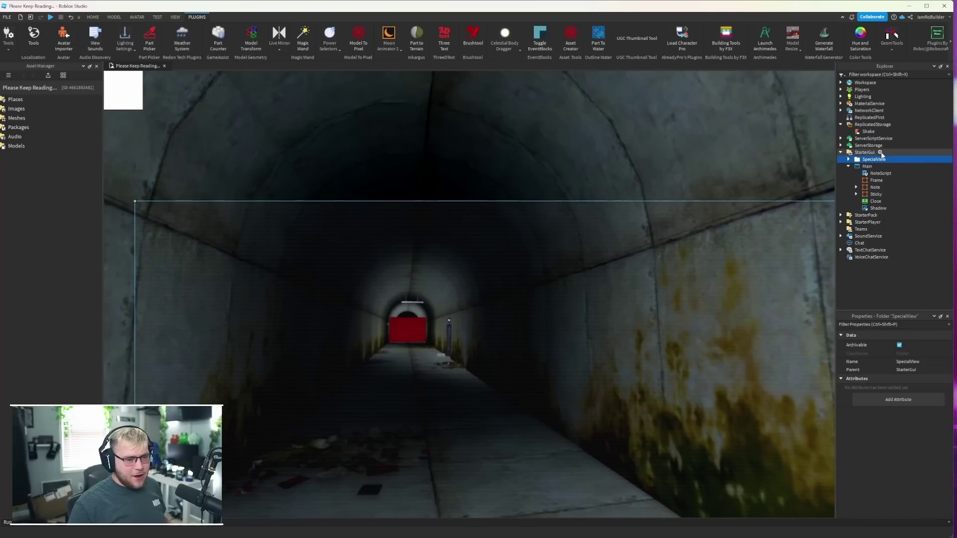
left_click(848, 159)
left_click(855, 167)
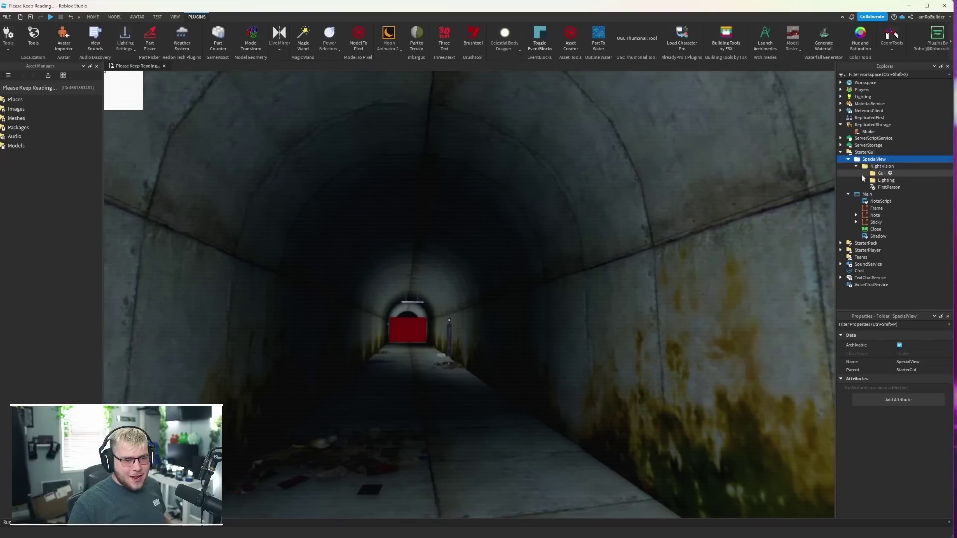
left_click(864, 173)
left_click(844, 188)
key("ctrl+d")
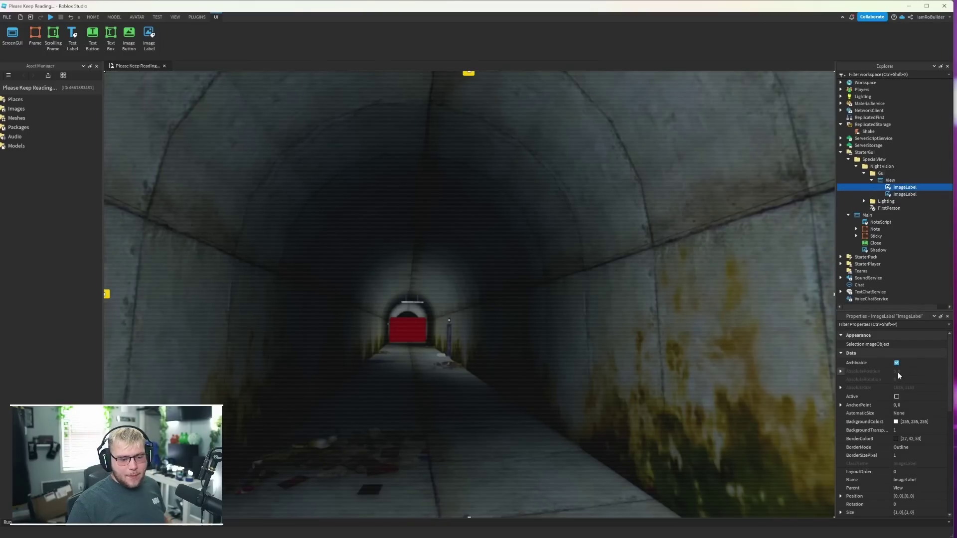
- Try to upload the desktop file a-0361 under the name Cam as the duplicated ImageLabel's image
scroll(901, 389, "down", 6)
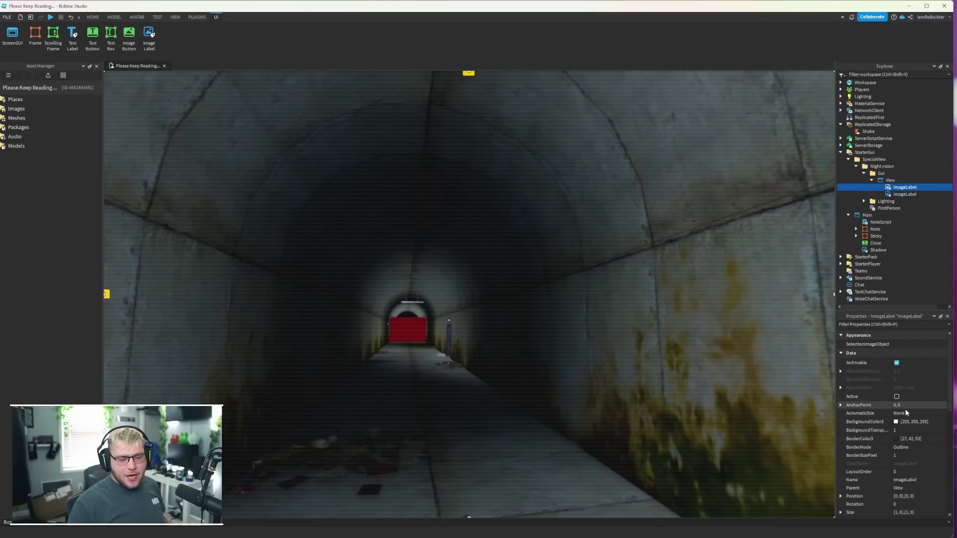
left_click(917, 414)
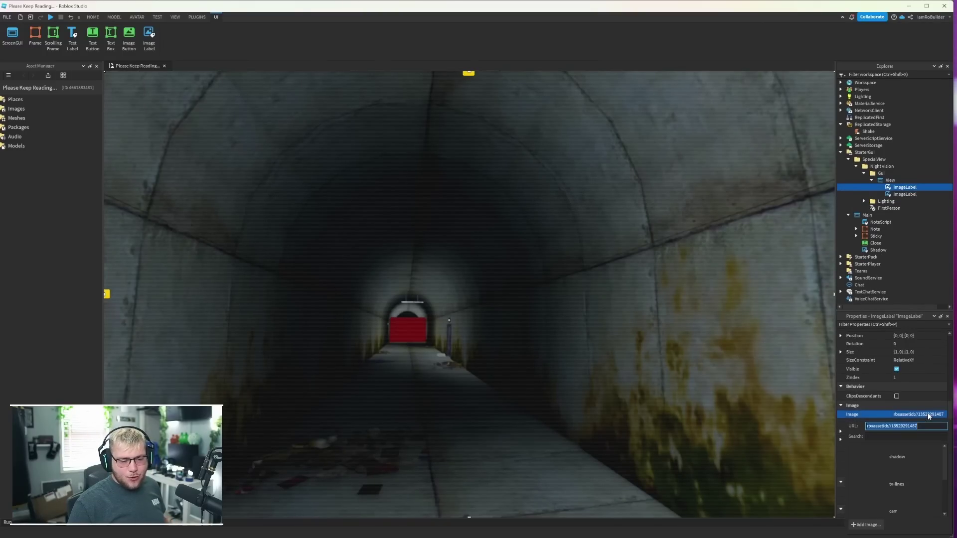
left_click(871, 522)
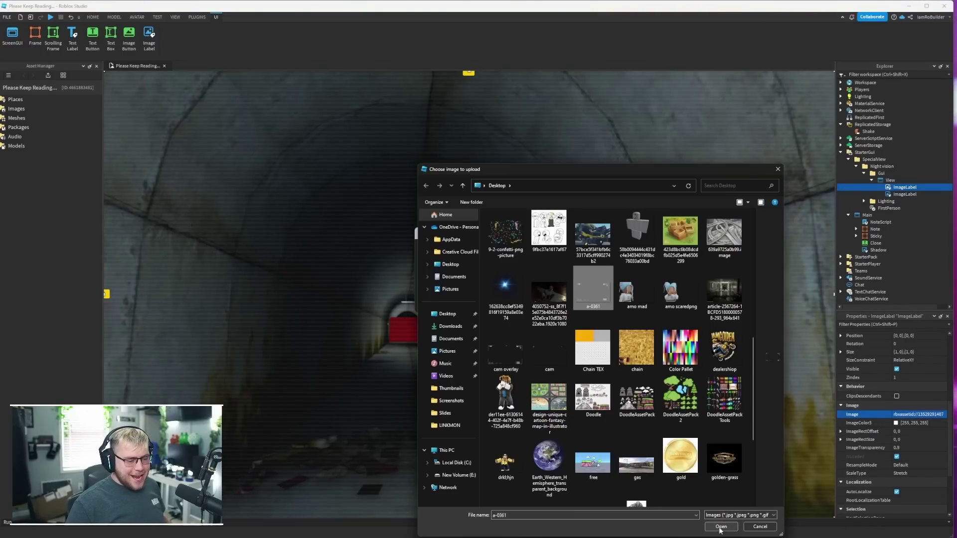
left_click(721, 528)
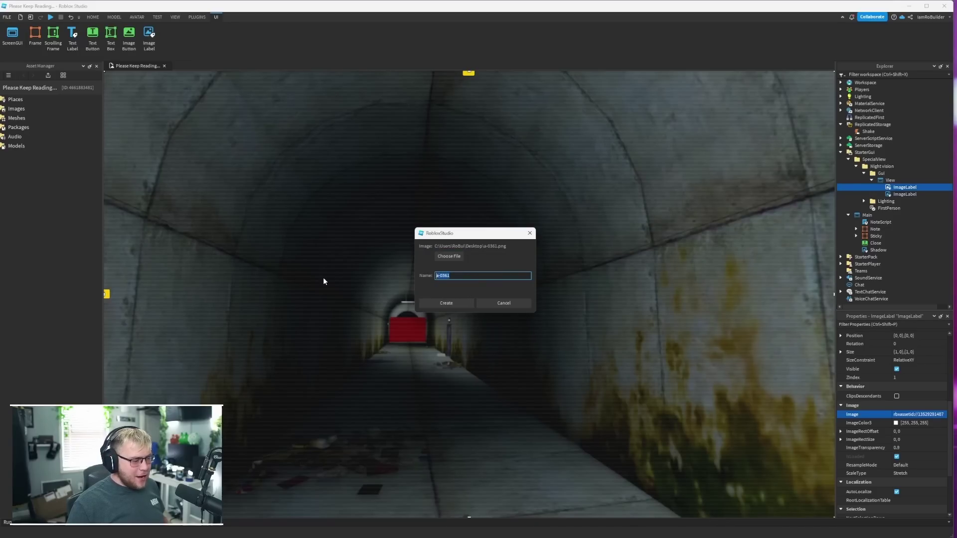
type("Cam")
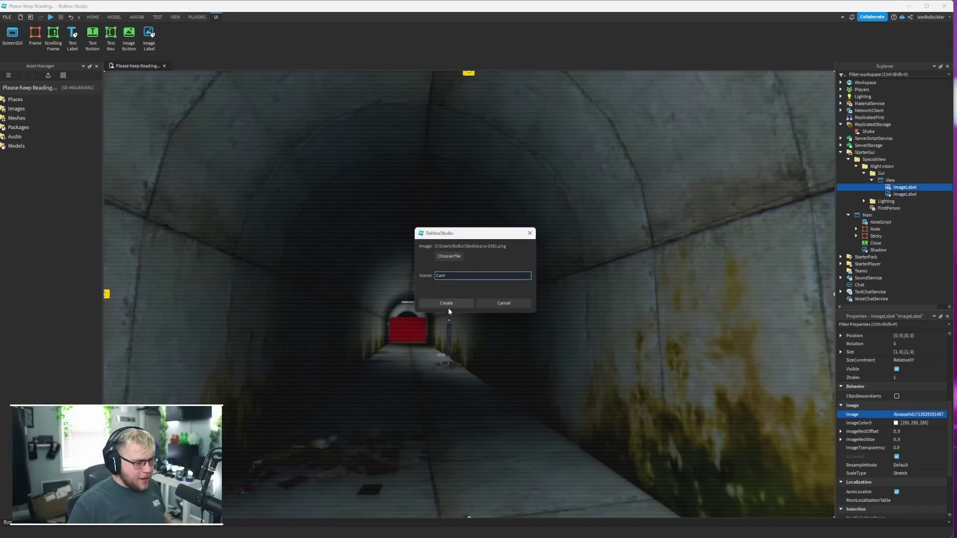
left_click(449, 303)
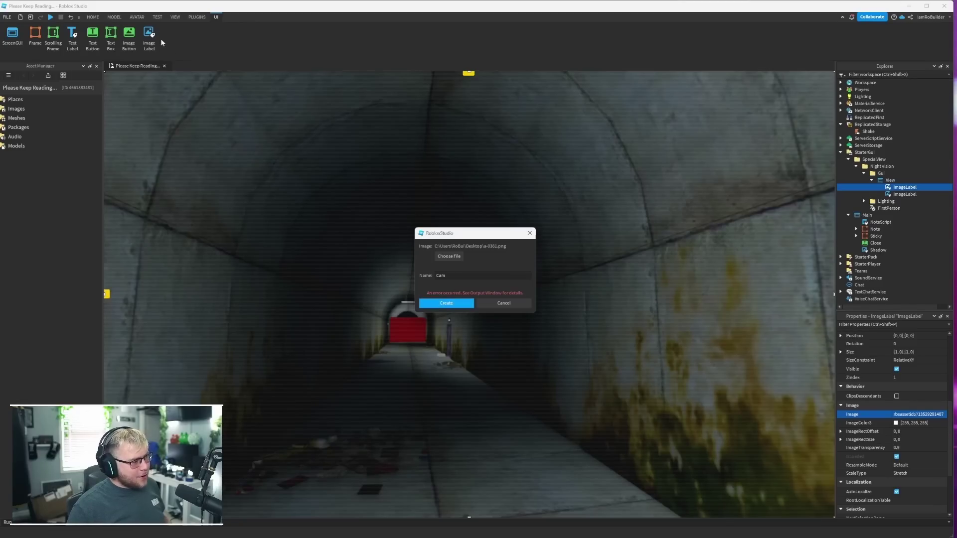
left_click(530, 234)
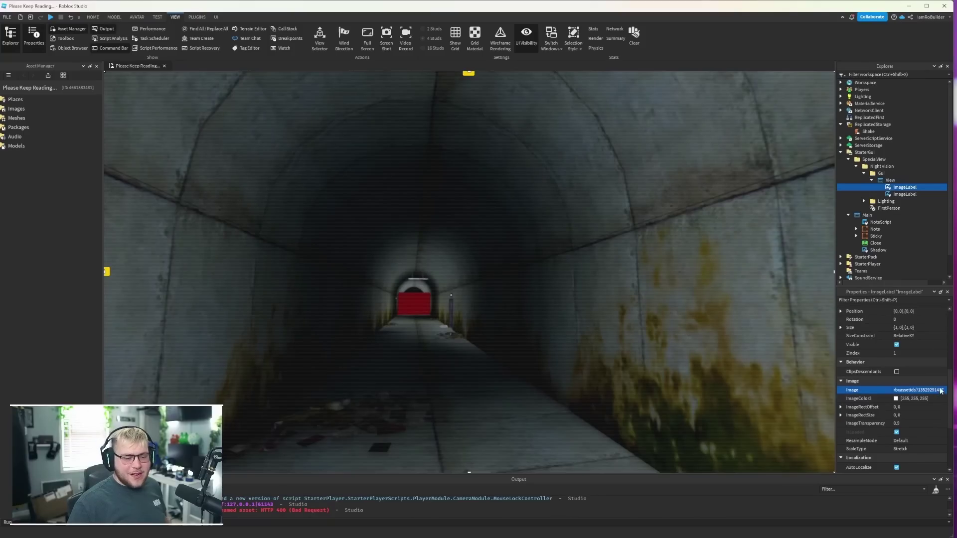
- Assign the camera overlay image to the duplicated ImageLabel and set its ImageTransparency to 0.51
left_click(940, 390)
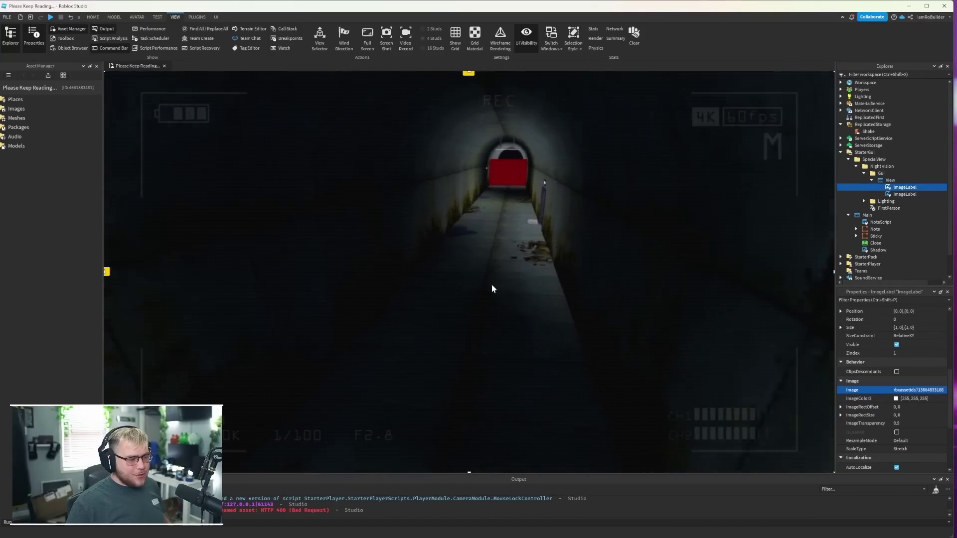
right_click_drag(492, 285, 492, 285)
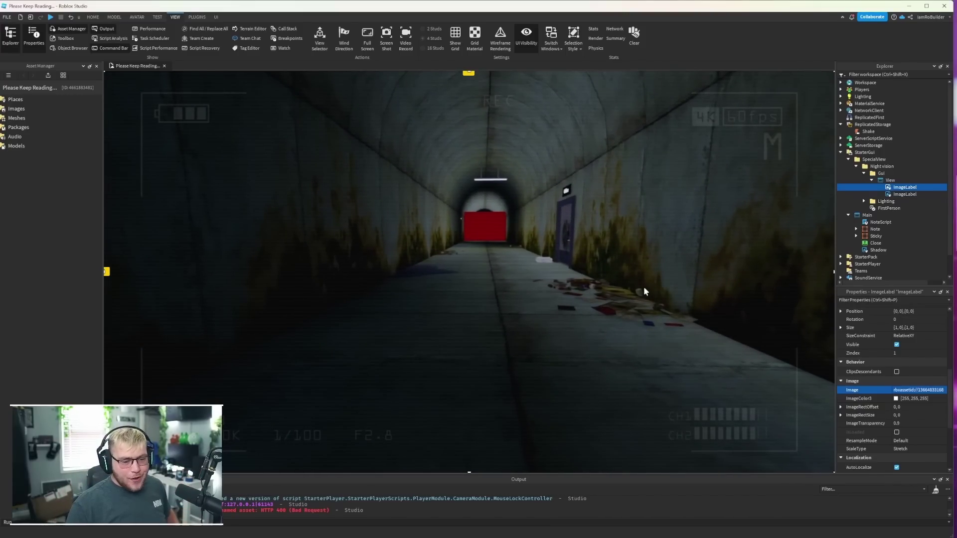
left_click(908, 424)
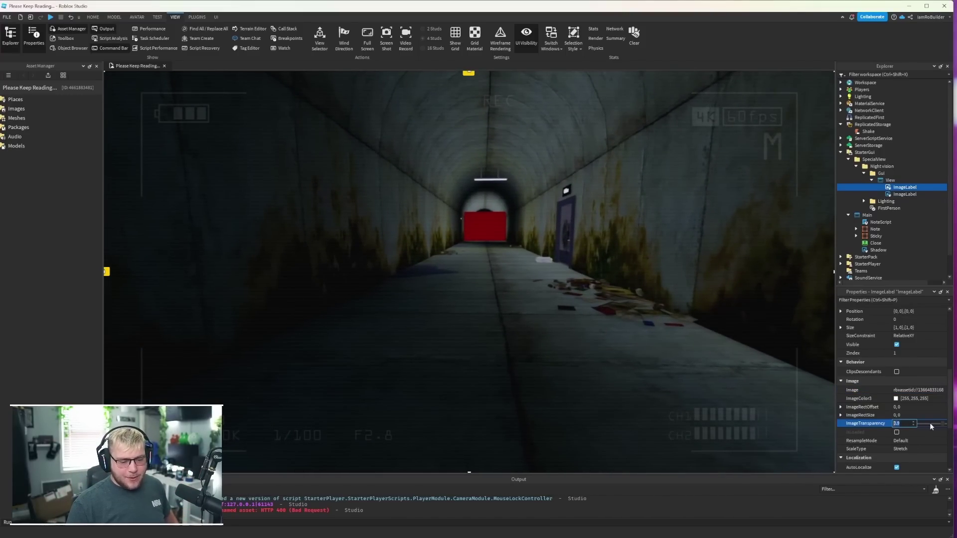
left_click_drag(943, 426, 915, 425)
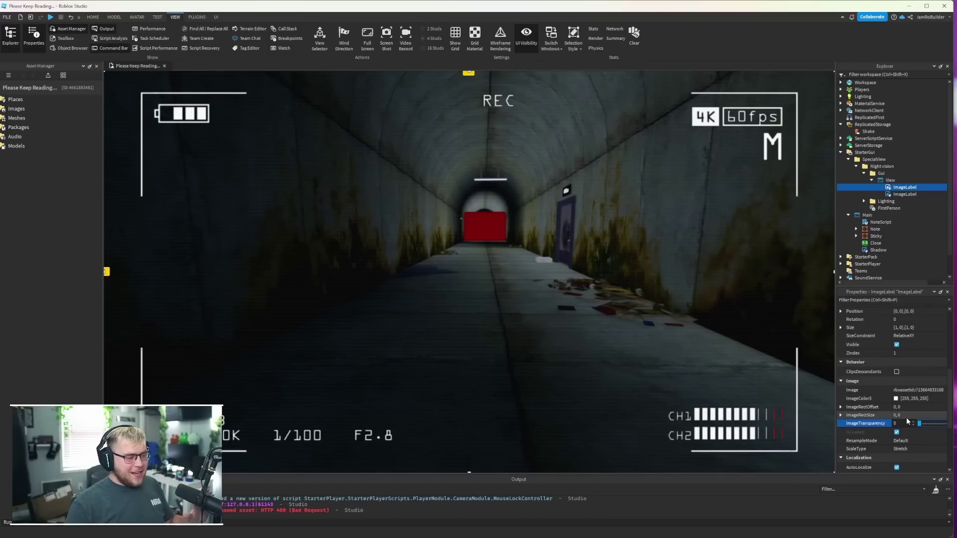
left_click_drag(919, 423, 932, 412)
scroll(633, 318, "up", 5)
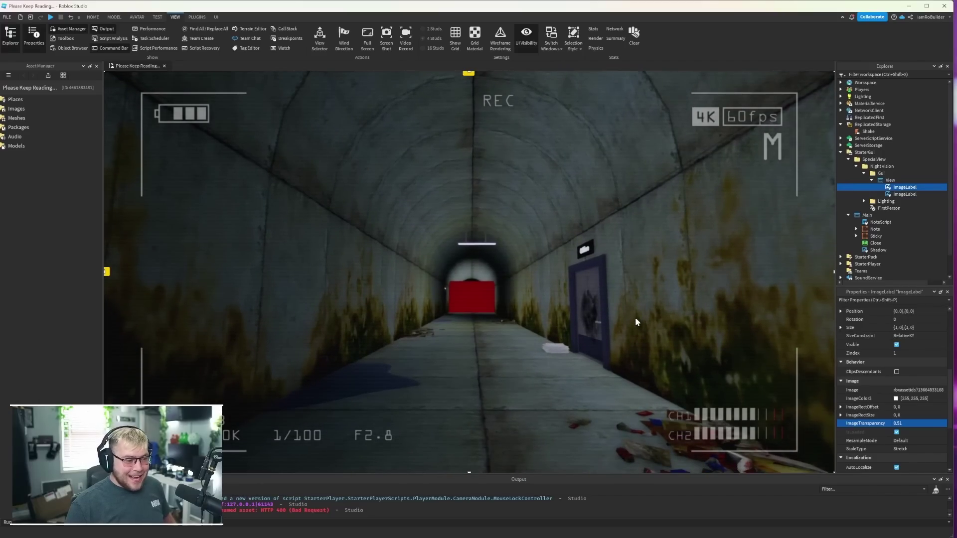
- Move the SpecialView folder from StarterGui back into ReplicatedStorage
left_click(849, 159)
left_click_drag(874, 160, 887, 125)
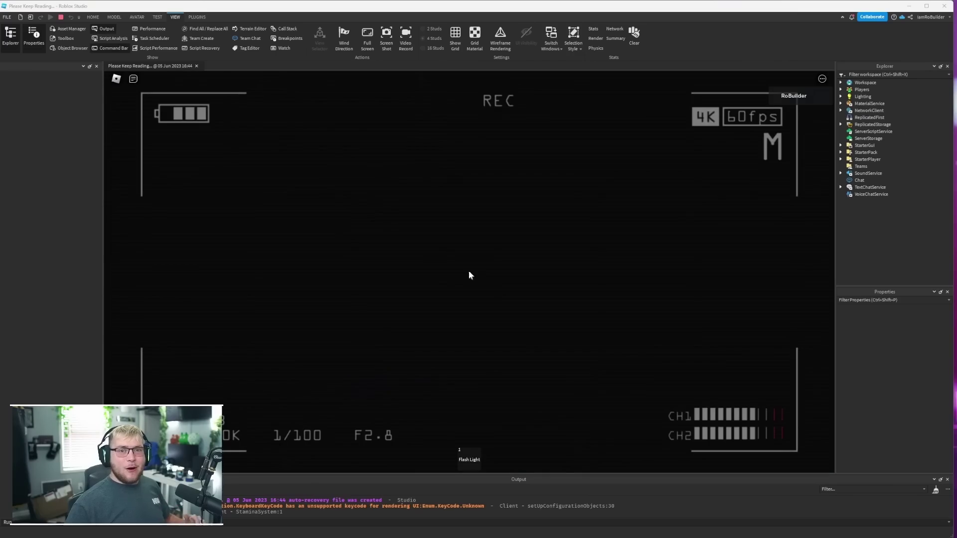
- Playtest the night vision overlay by equipping the flashlight and walking down the tunnel, and end the playtest
key("1")
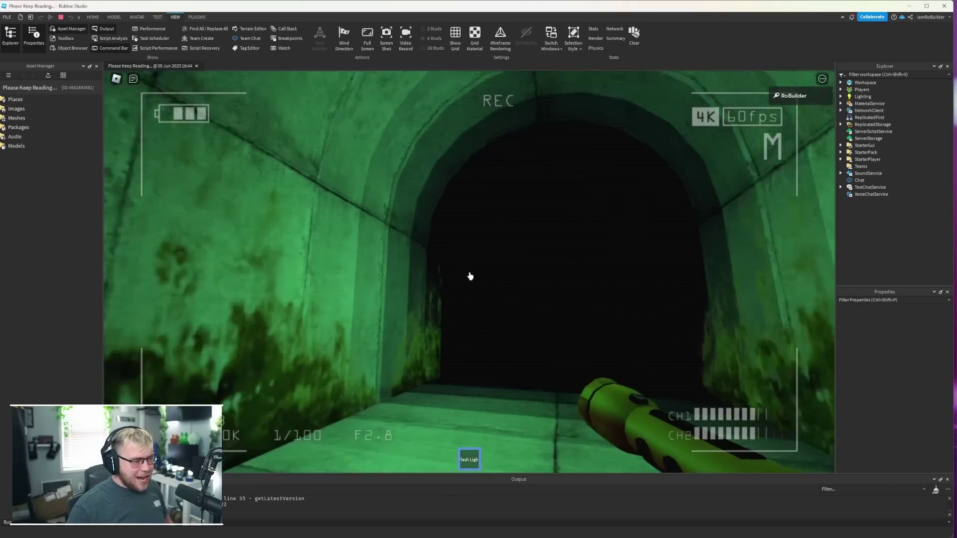
key("w")
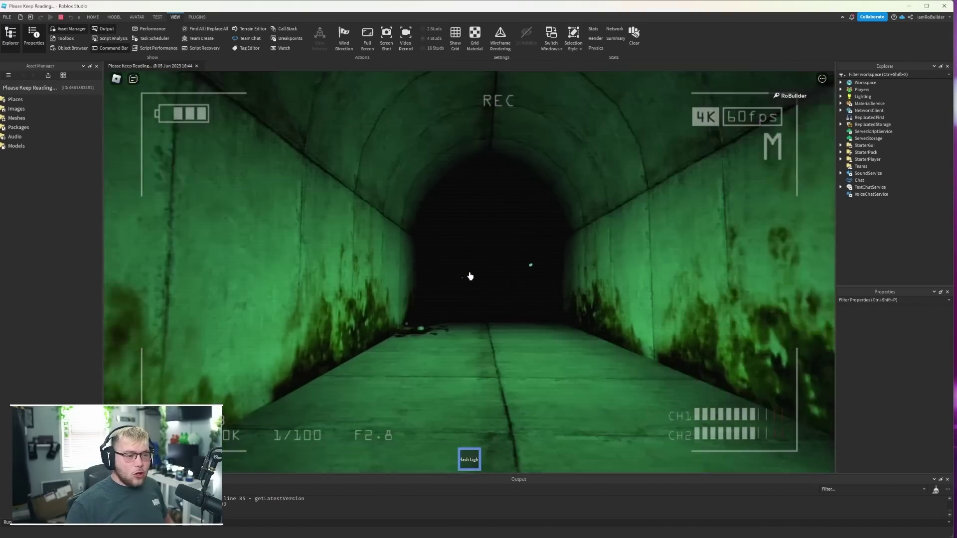
key("w")
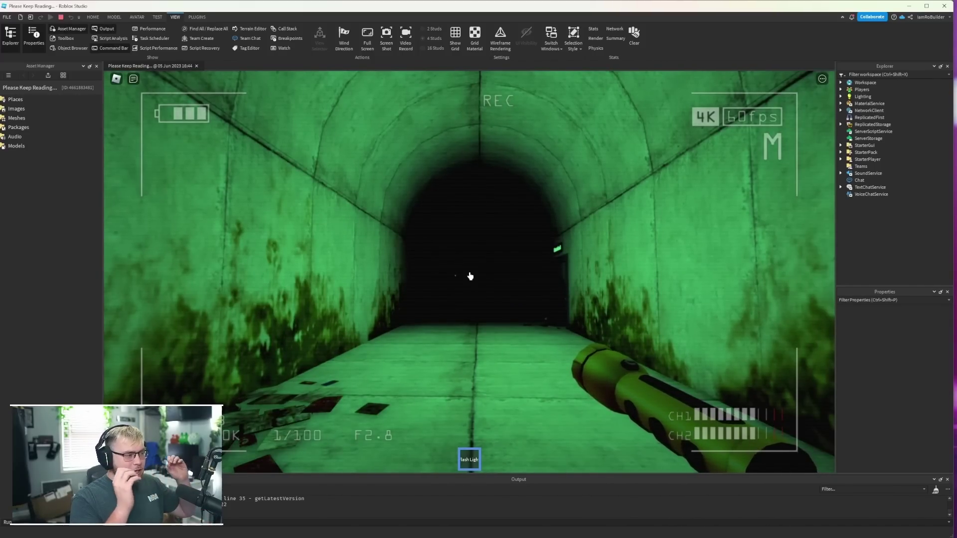
key("w")
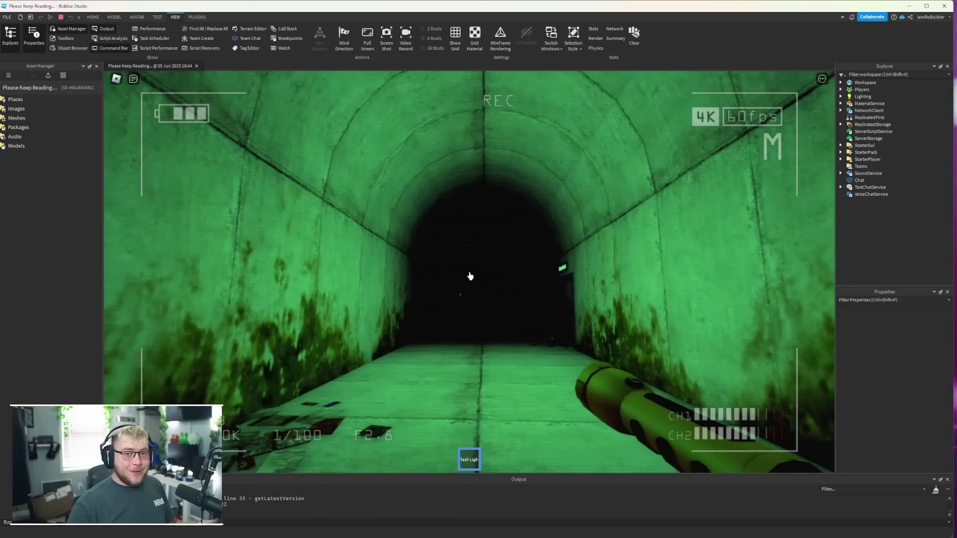
key("Escape")
key("l")
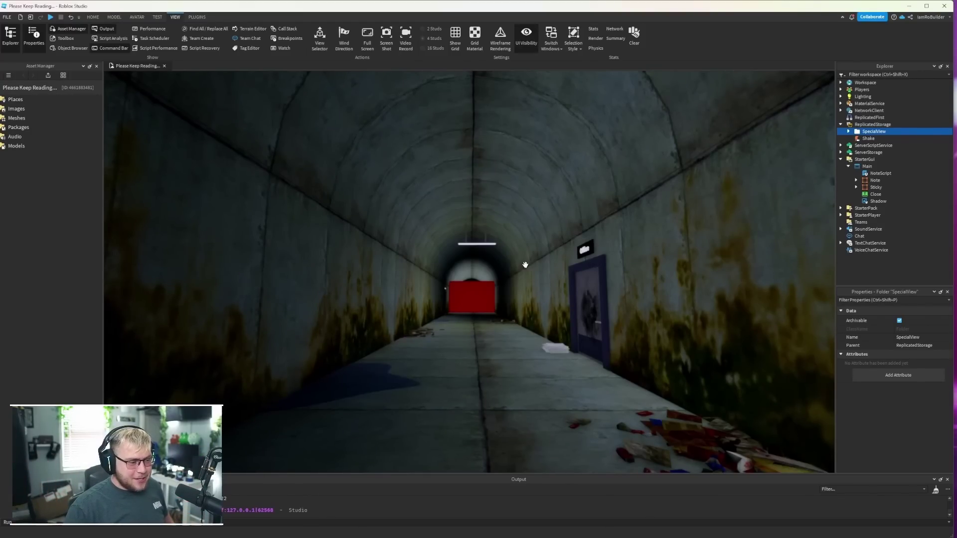
- Inspect the Office door and its frame in the tunnel up close
right_click_drag(525, 265, 524, 265)
key("w")
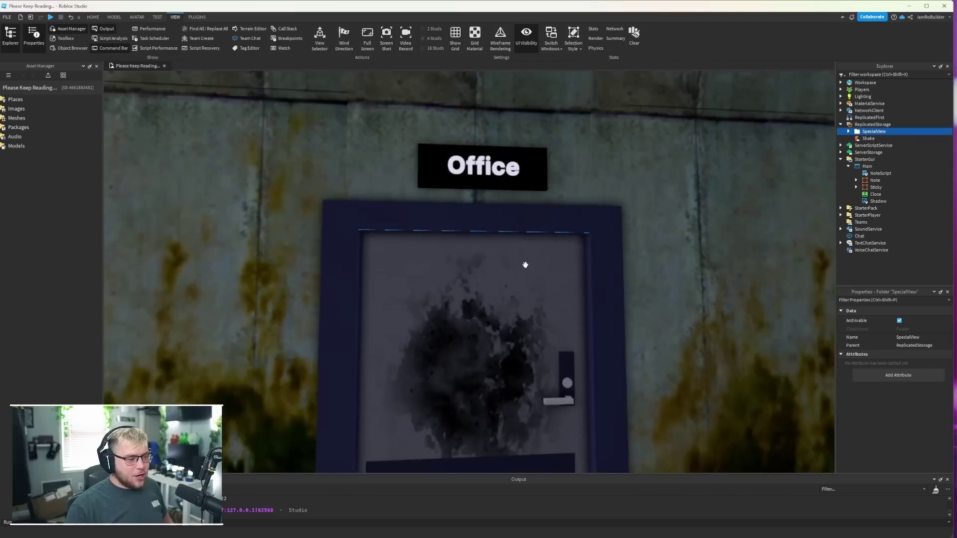
key("s")
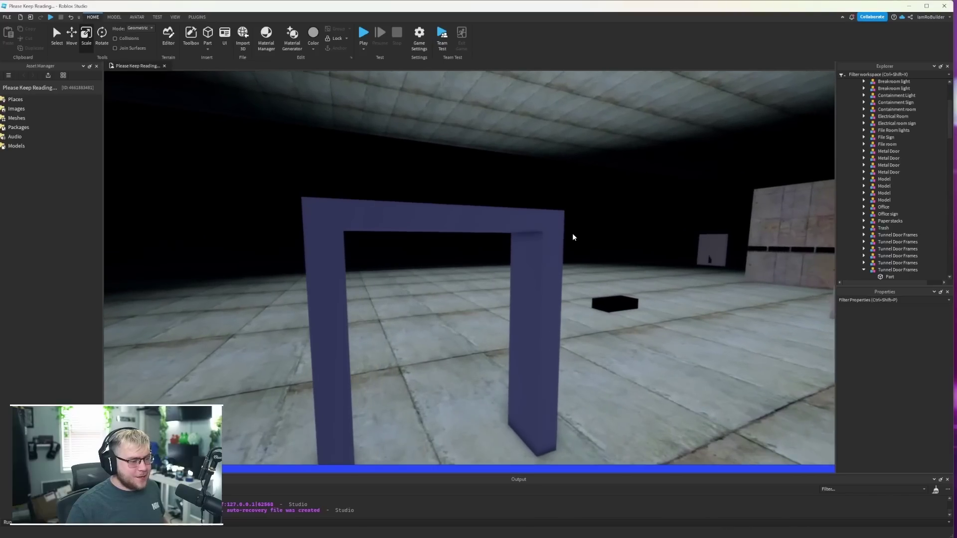
- Examine the standalone Tunnel Door Frames model, checking its header and side post from several angles
scroll(572, 234, "up", 5)
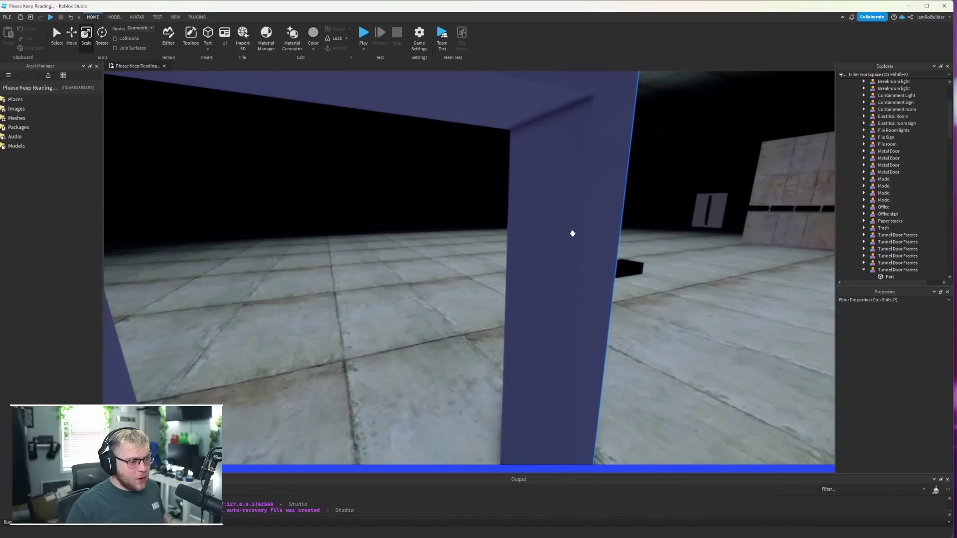
scroll(558, 239, "down", 2)
left_click(547, 249)
key("f")
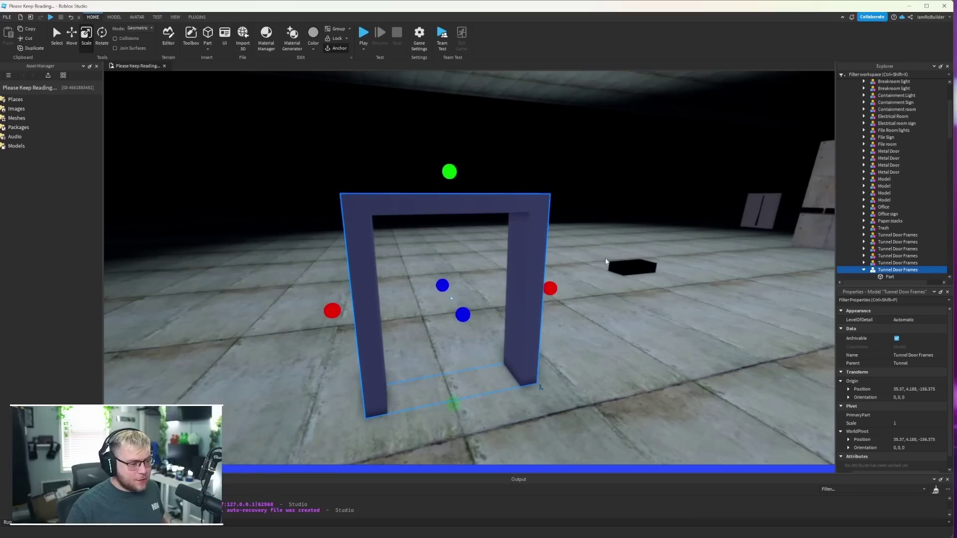
left_click(510, 208)
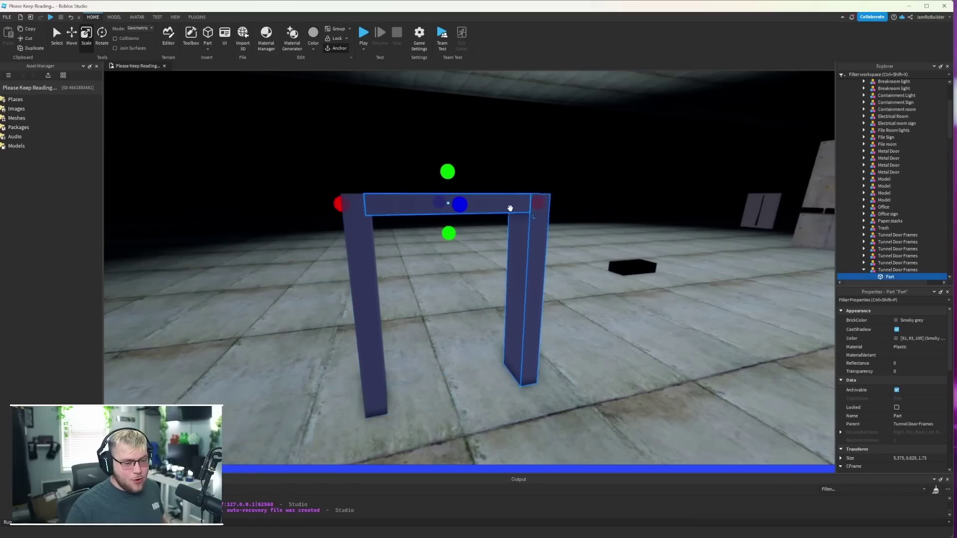
left_click(541, 224)
right_click_drag(568, 247, 567, 244)
key("w")
key("w")
key("s")
key("f")
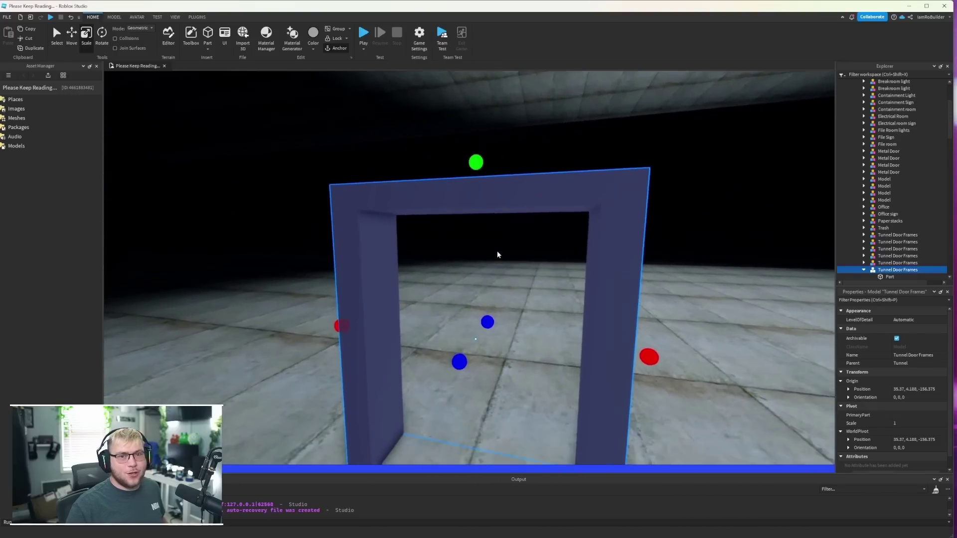
- Apply the Brushed Stainless MV metal material to the whole Tunnel Door Frames model
left_click(271, 38)
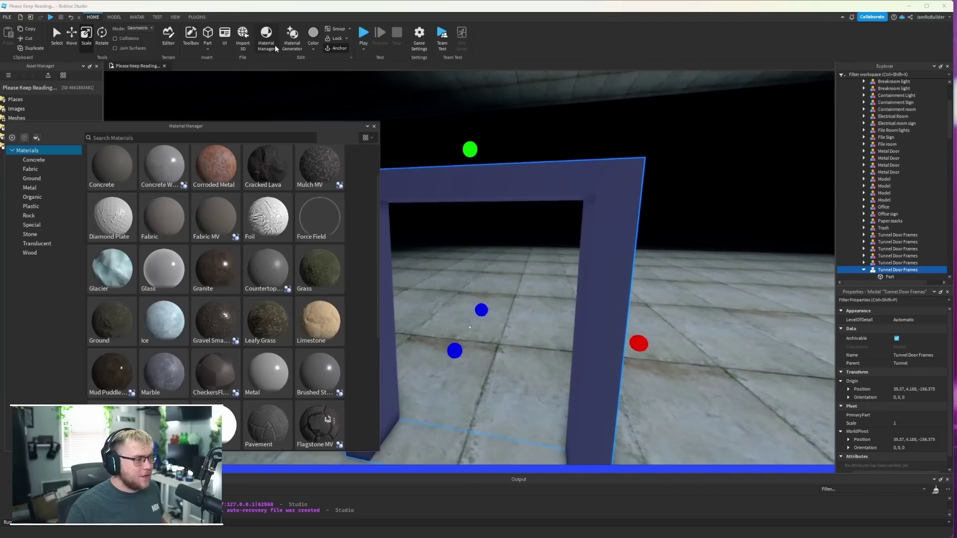
left_click(337, 357)
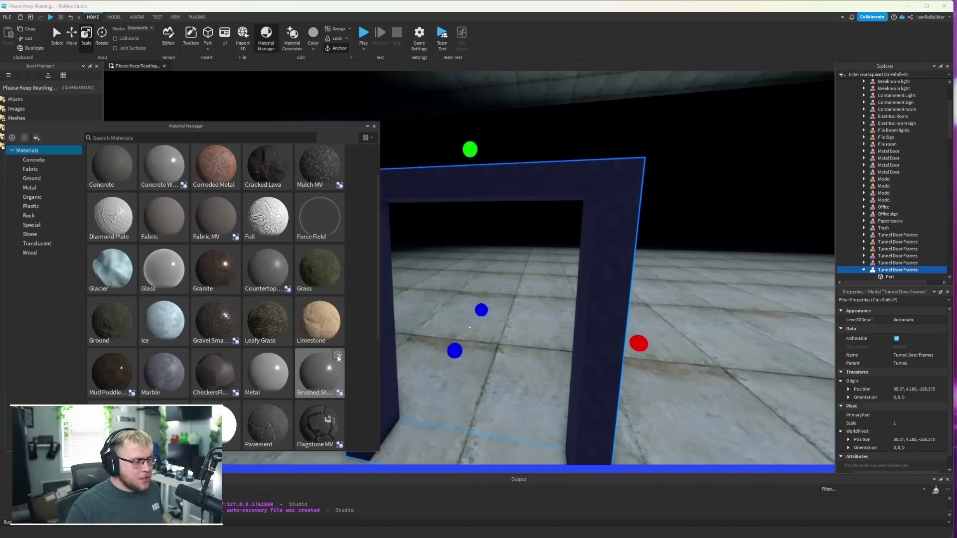
left_click(374, 126)
scroll(517, 218, "up", 8)
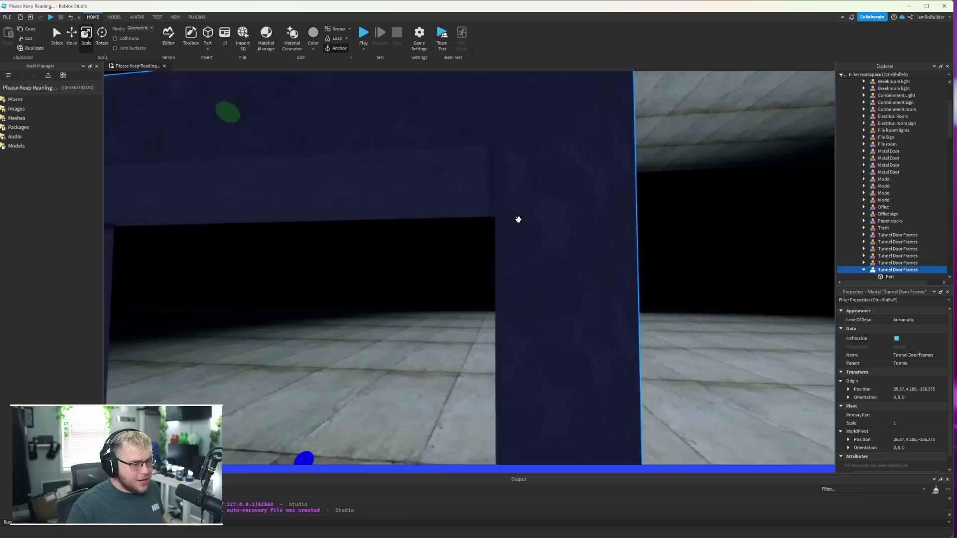
scroll(518, 219, "down", 10)
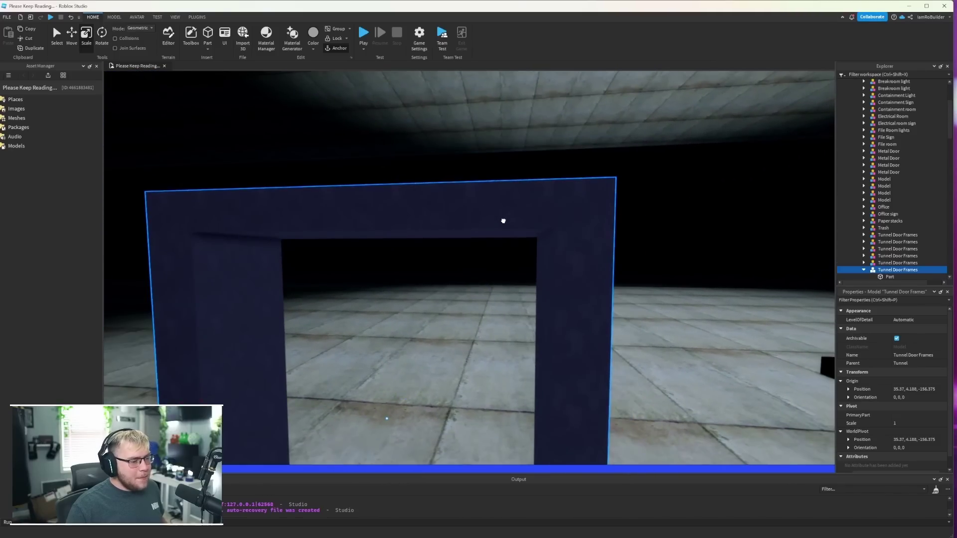
right_click_drag(404, 253, 425, 271)
- Make an inner jamb against one side post by resizing a copy of the post to 0.875 × 7.625 × 1.25
left_click(423, 272)
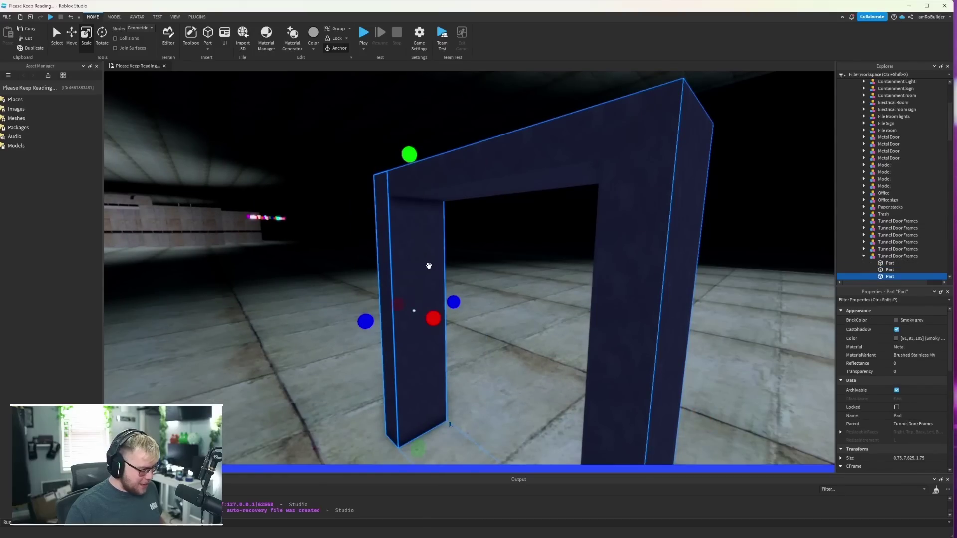
left_click(428, 268)
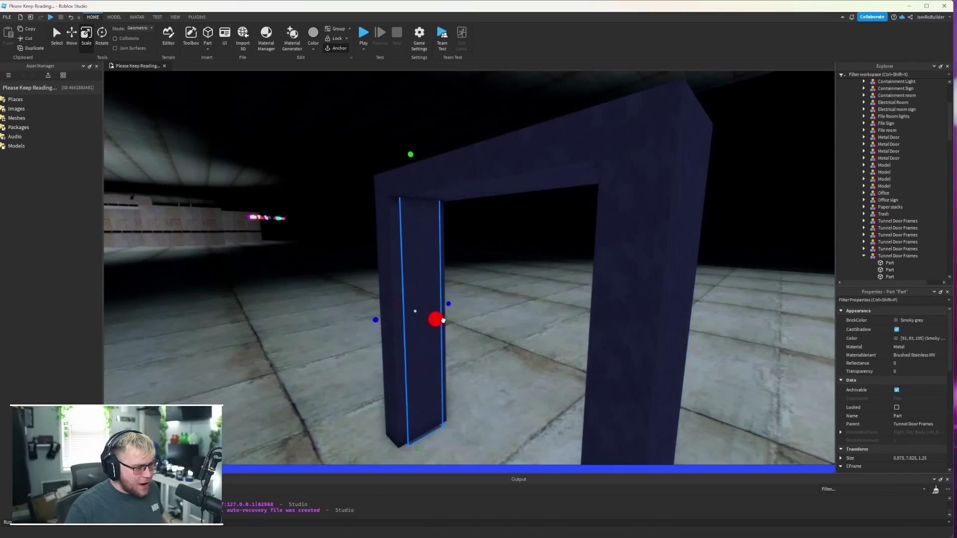
key("a")
right_click_drag(462, 305, 465, 307)
- Shape a copy of the inner jamb into a 5.5 × 0.75 × 1.25 inner header spanning the doorway
left_click_drag(397, 449, 427, 229)
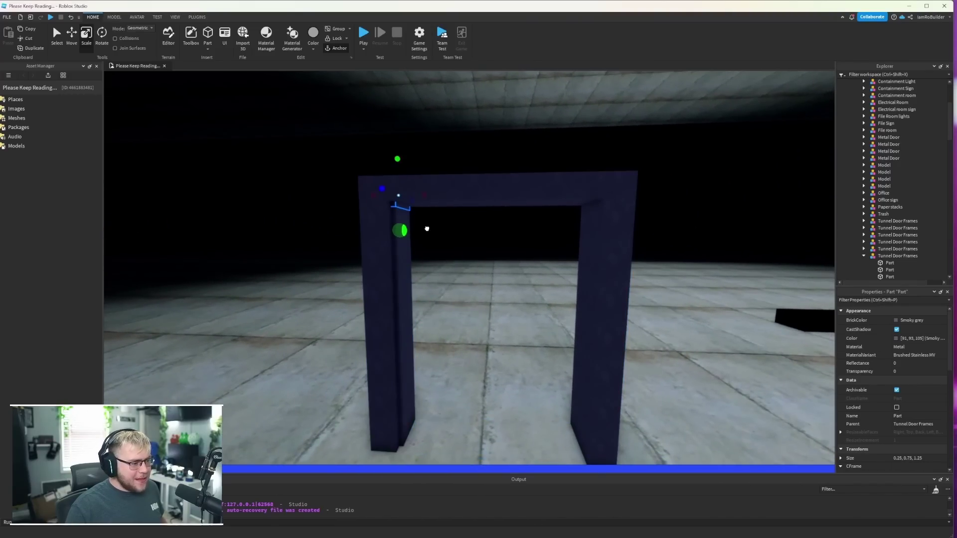
left_click_drag(424, 194, 611, 201)
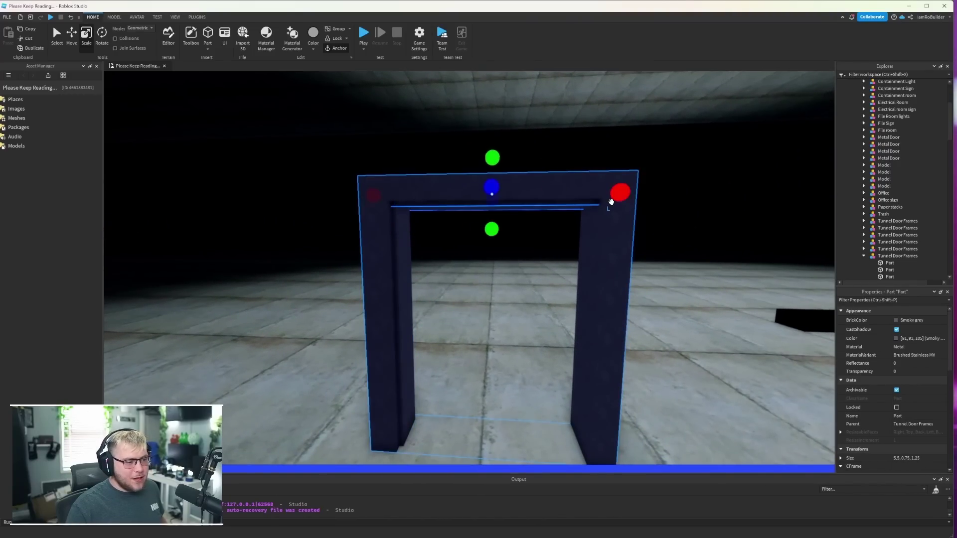
left_click_drag(357, 199, 486, 204)
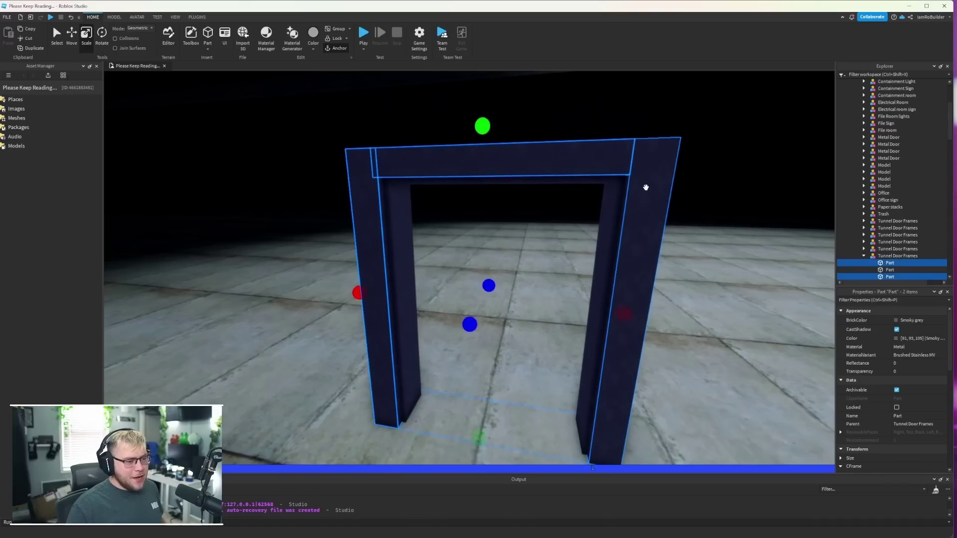
- Lighten the outer header and both outer posts to the color 140, 143, 161
left_click(645, 187, "ctrl")
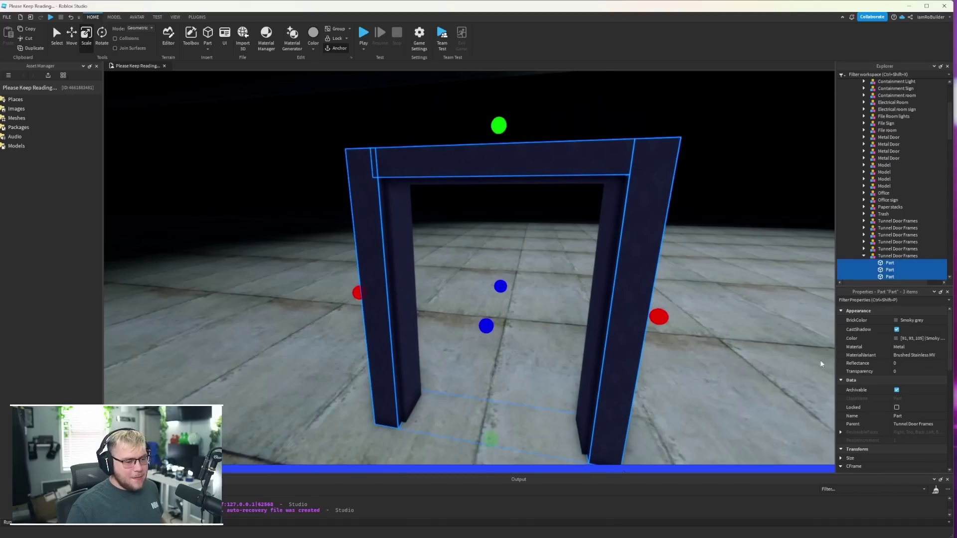
left_click(899, 339)
mouse_move(569, 240)
left_mouse_down()
mouse_move(565, 246)
mouse_move(566, 236)
left_mouse_up()
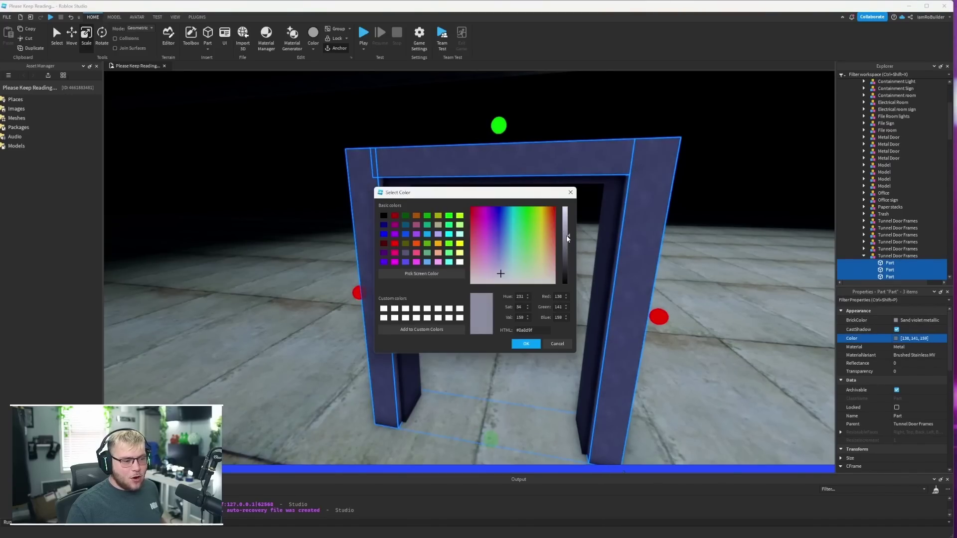
left_click(529, 343)
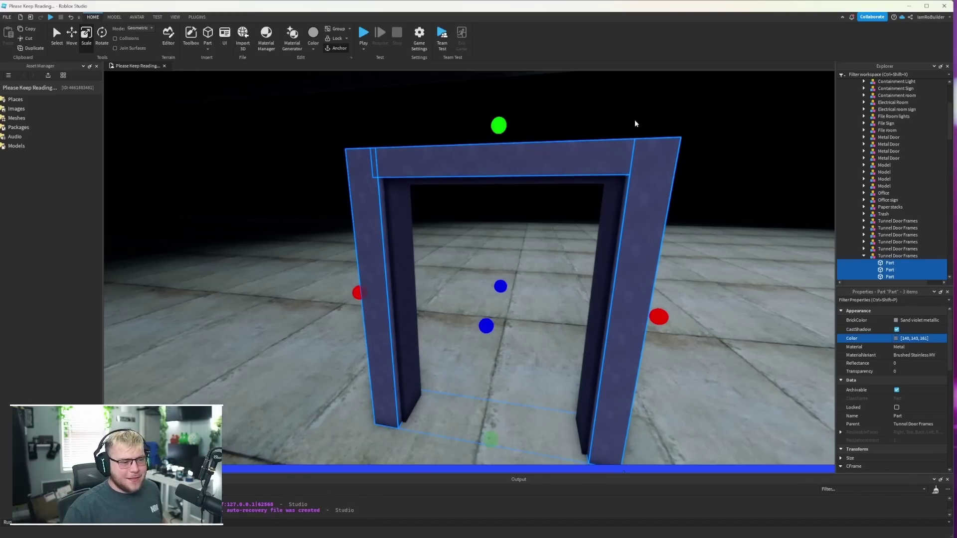
left_click(670, 124)
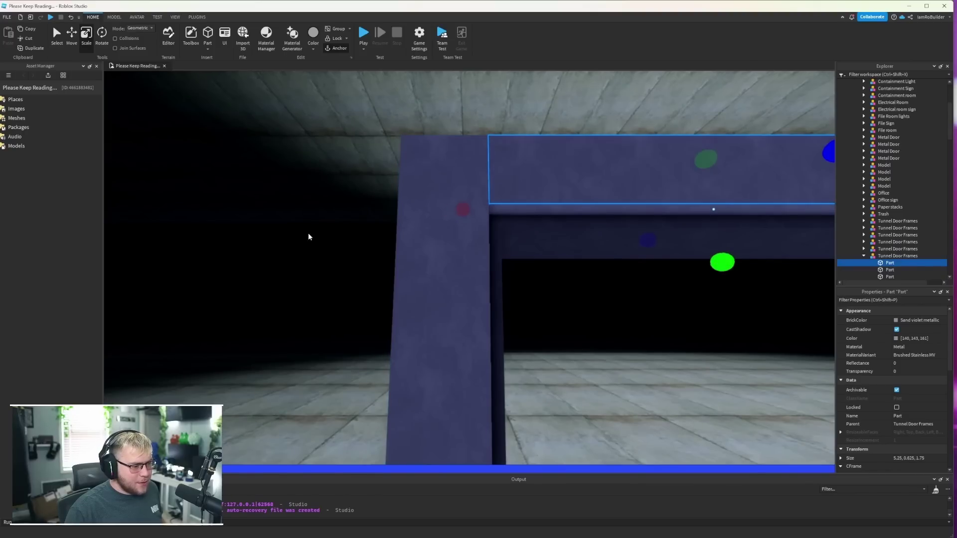
left_click(296, 264)
scroll(506, 285, "down", 4)
- Select both inner jambs and the inner header and shift them together along the door frame's depth
left_click(486, 257, "alt")
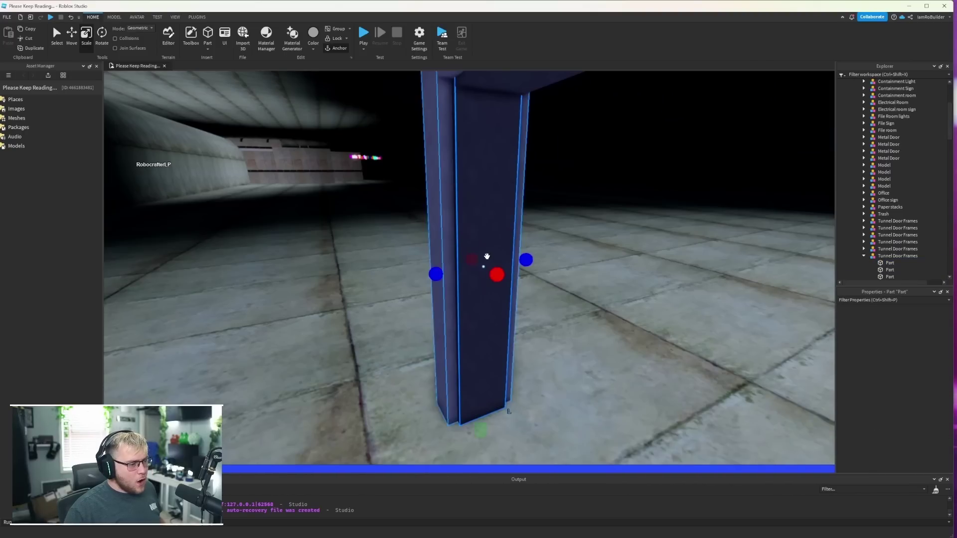
right_click_drag(487, 256, 459, 215)
left_click(462, 205, "alt+shift")
left_click(508, 185, "alt+shift")
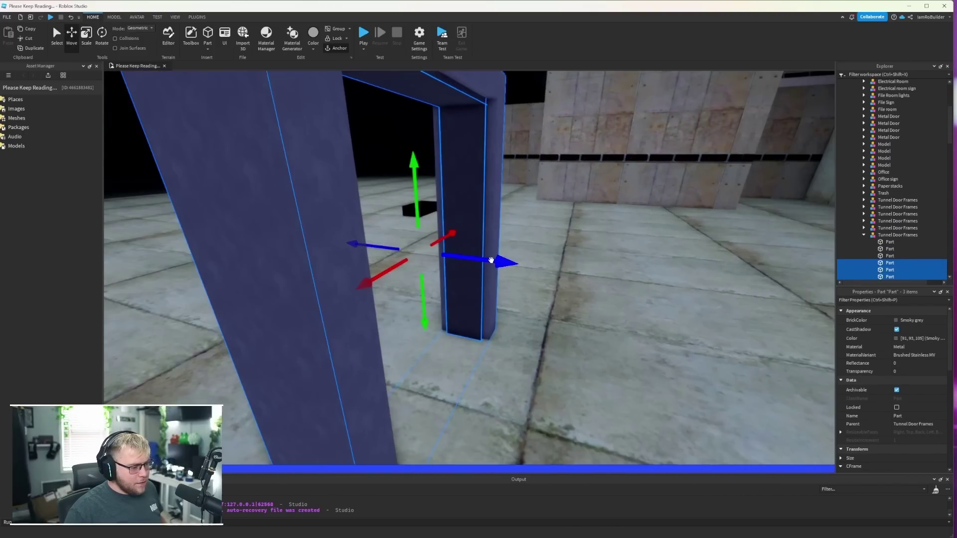
left_click_drag(491, 261, 485, 261)
key("s")
right_click_drag(519, 255, 519, 254)
key("d")
key("w")
left_click(519, 254)
scroll(513, 222, "up", 3)
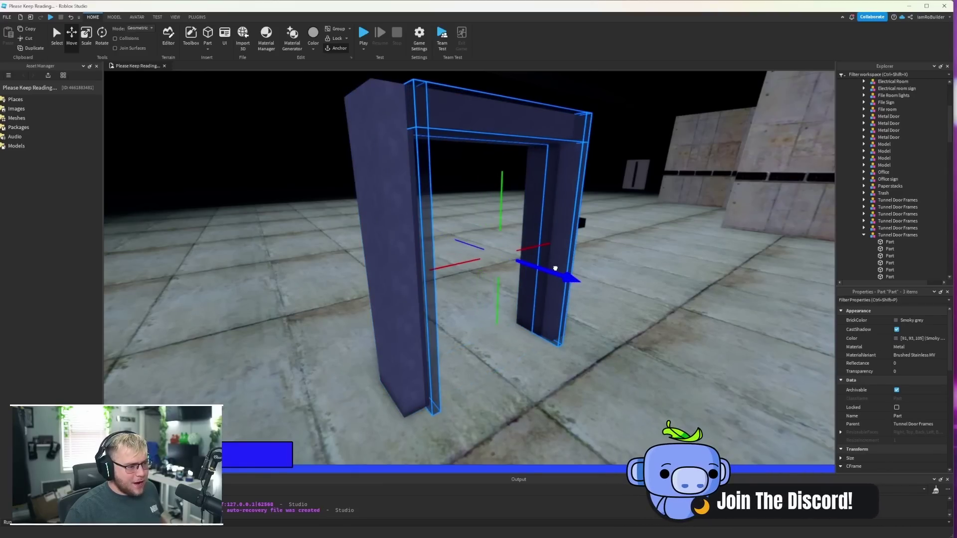
- Turn a copy of the inner header into a 5.5 × 0.125 × 1.25 threshold on the doorway floor
left_click(408, 108)
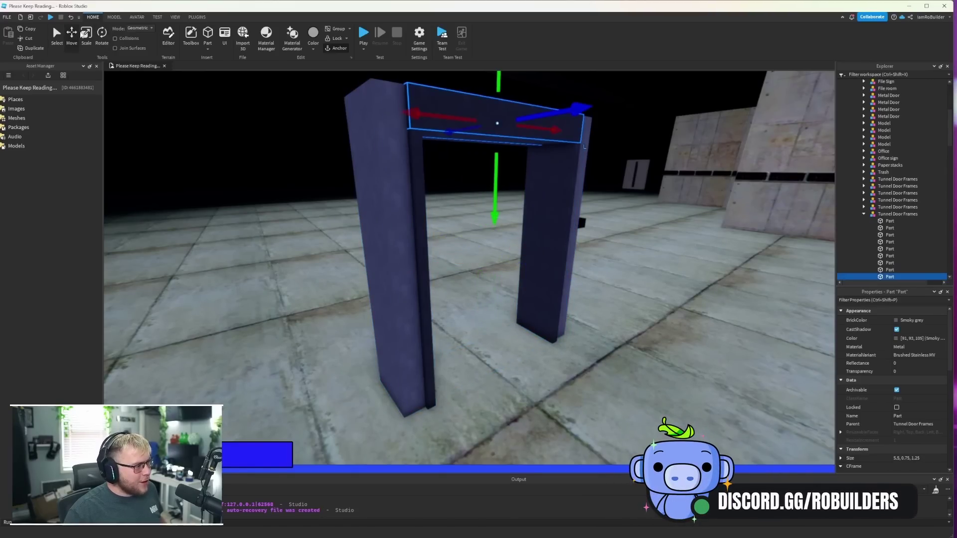
key("ctrl+3")
left_click_drag(498, 79, 498, 91)
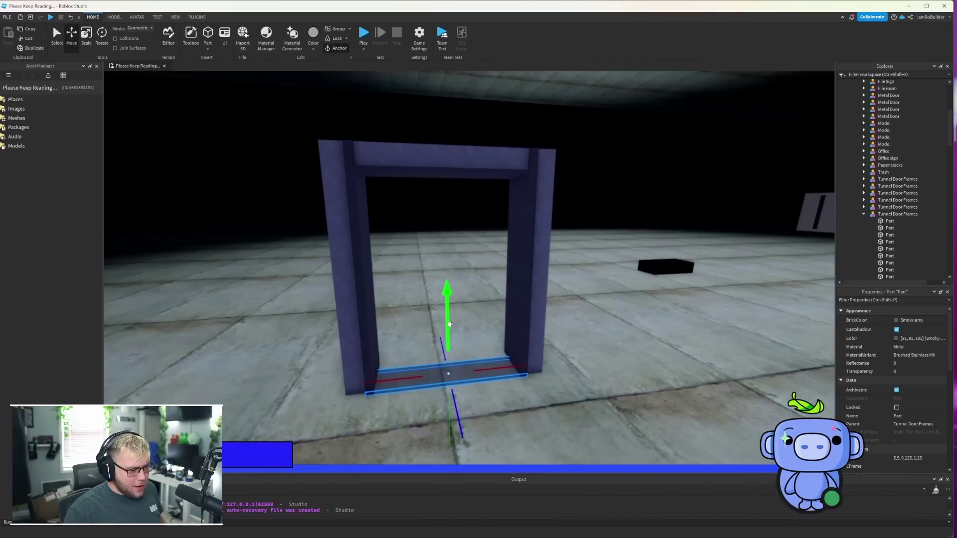
- Trim the thin side lining pieces of the doorway to a height of 7 and group the four lining parts, threshold included, as a model
left_click(519, 311)
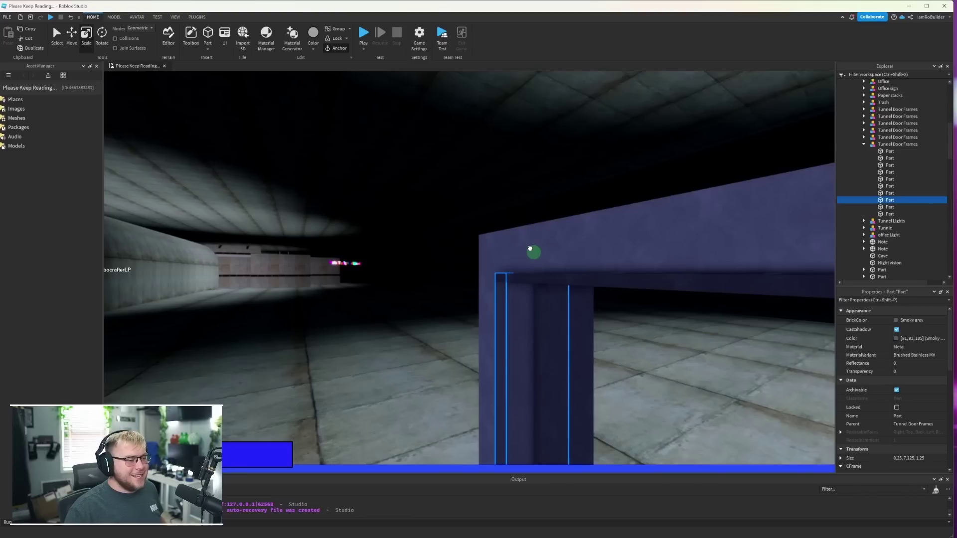
left_click_drag(530, 248, 530, 252)
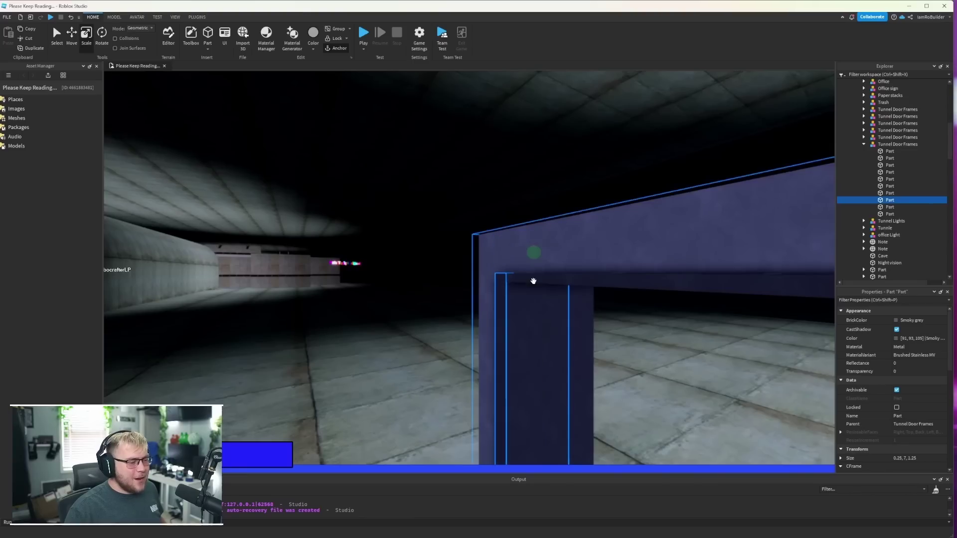
right_click_drag(534, 280, 539, 286)
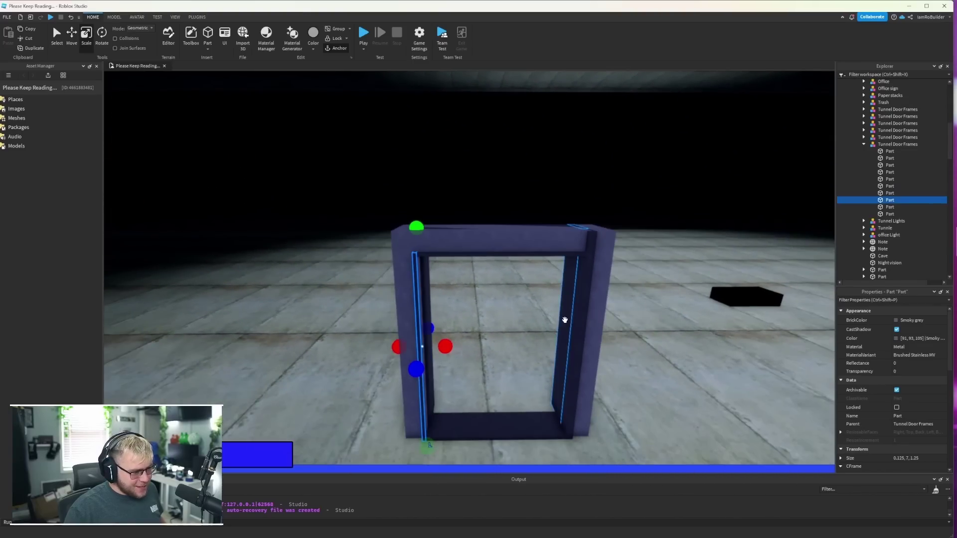
left_click(577, 309)
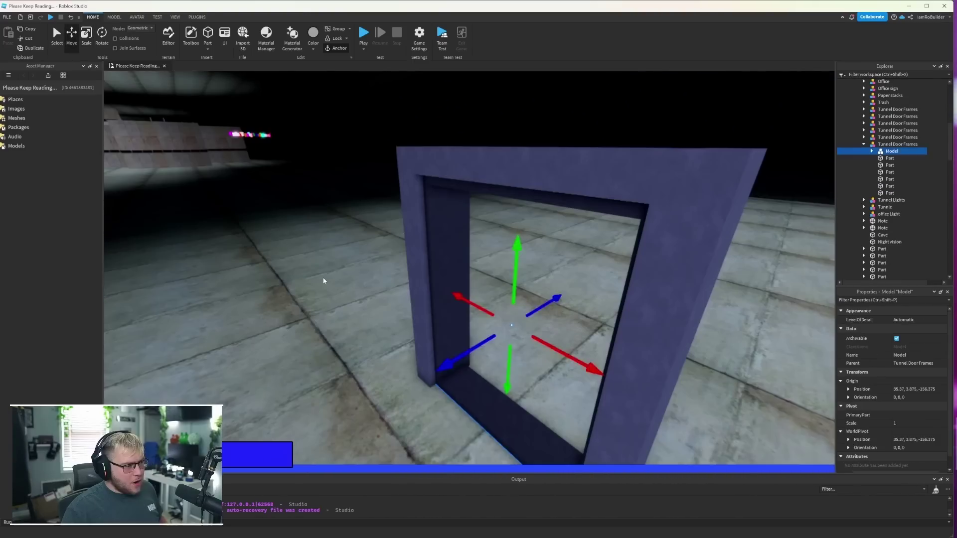
- Delete the three older inner frame parts, both jambs and the header, from the tunnel door frame
left_click(323, 281)
key("w")
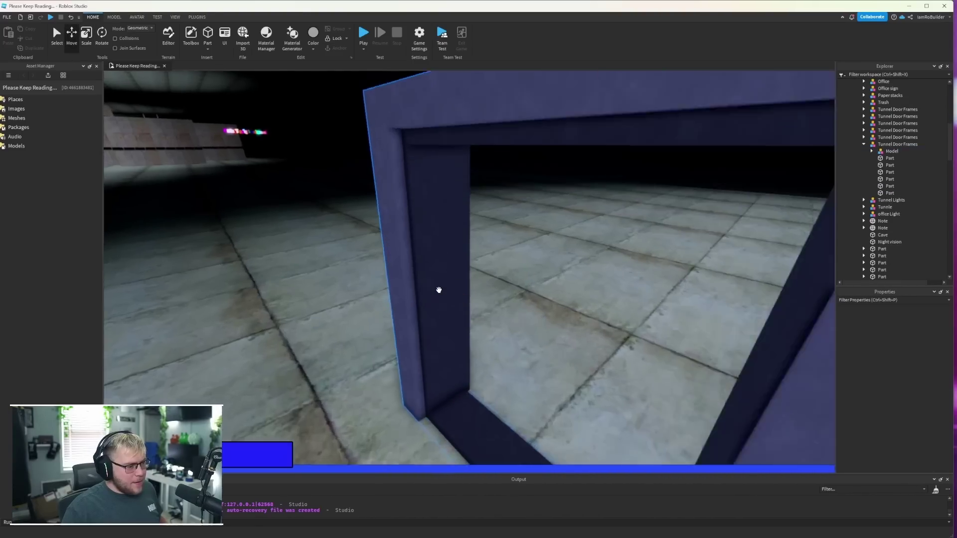
right_click_drag(438, 289, 439, 289)
key("s")
right_click_drag(615, 299, 612, 299)
left_click(437, 234, "shift")
left_click(400, 248, "shift")
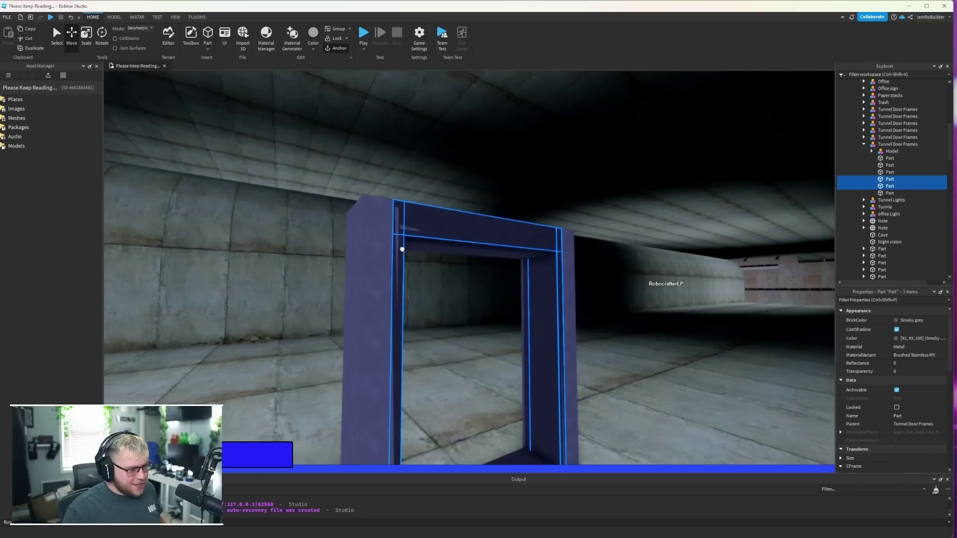
right_click_drag(412, 280, 413, 281)
key("Delete")
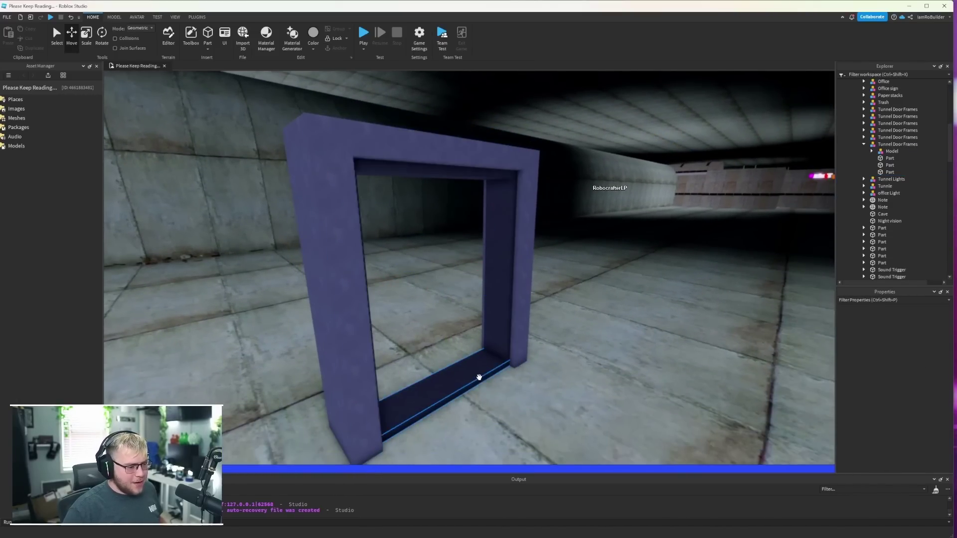
- Move the grouped lining model out of Tunnel Door Frames and directly into the Workspace
key("d")
right_click_drag(563, 315, 561, 316)
left_click(511, 405)
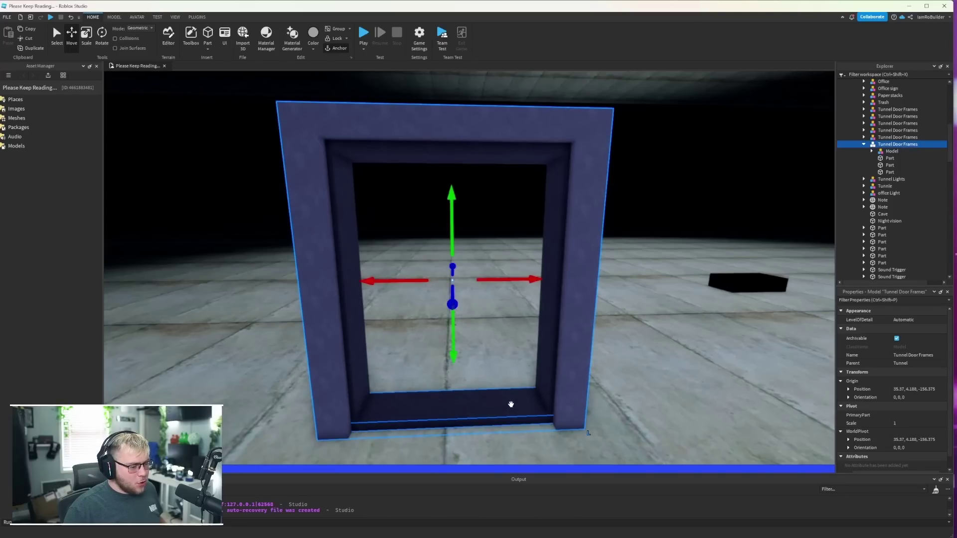
left_click(511, 404, "alt")
left_click(891, 151)
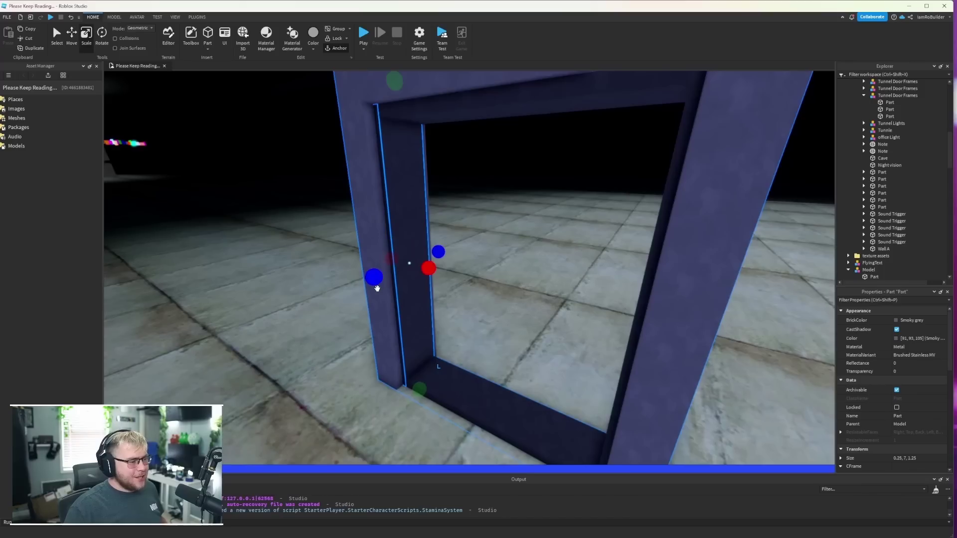
- Turn a copy of the side lining piece into a 5.375 × 7 × 0.5 door panel filling the doorway
left_click_drag(376, 285, 483, 273)
key("a")
right_click_drag(466, 271, 484, 273)
key("d")
left_click_drag(483, 273, 504, 259)
key("a")
right_click_drag(505, 259, 504, 259)
key("d")
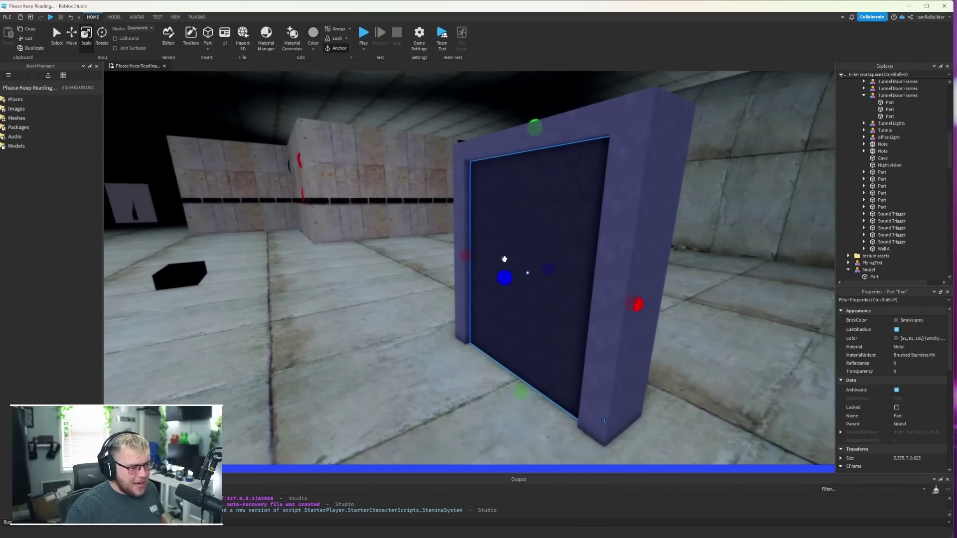
left_click_drag(502, 282, 510, 274)
right_click_drag(510, 264, 509, 265)
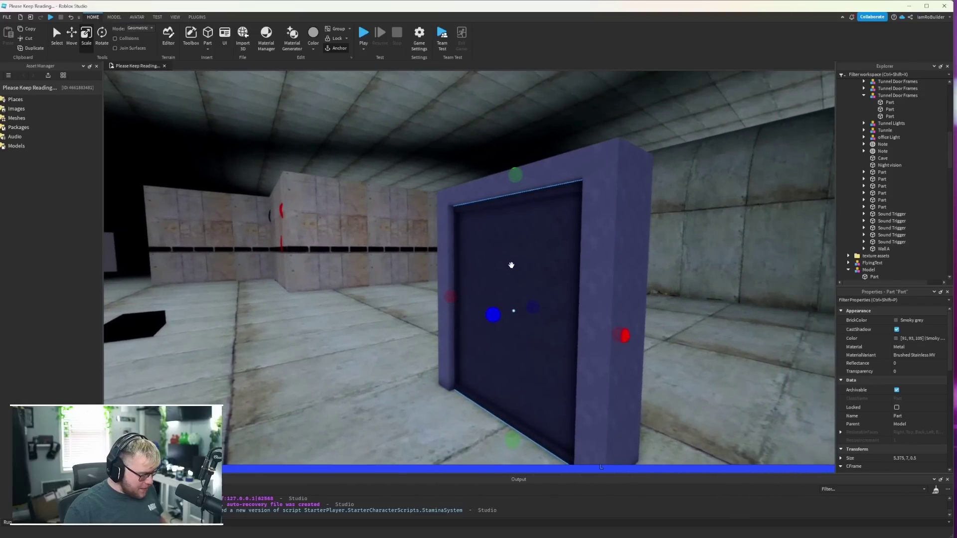
- Shape copies of the door panel into thin horizontal rails across its upper and lower parts, sized 5.375 × 0.25 × 0.375
left_click_drag(517, 174, 520, 199)
left_click_drag(512, 417, 513, 409)
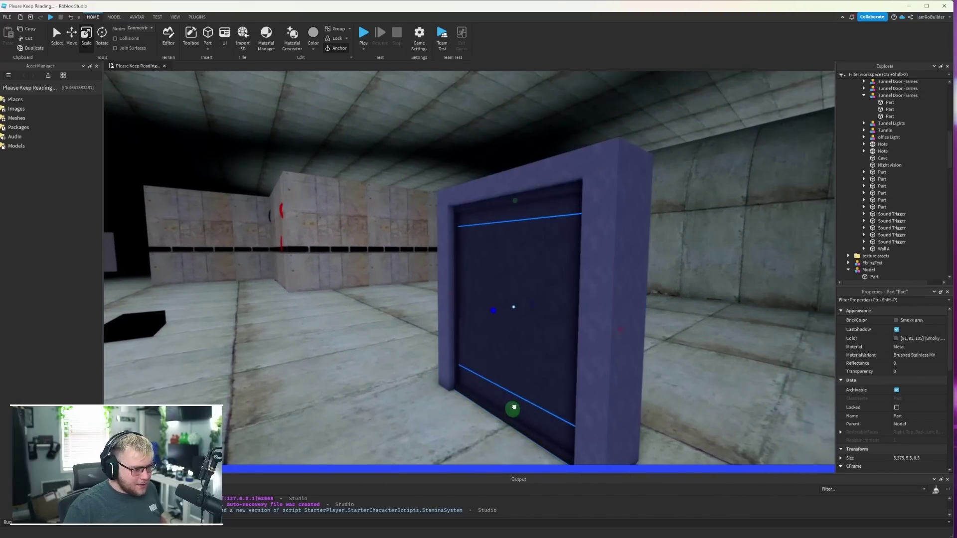
right_click_drag(486, 241, 486, 241)
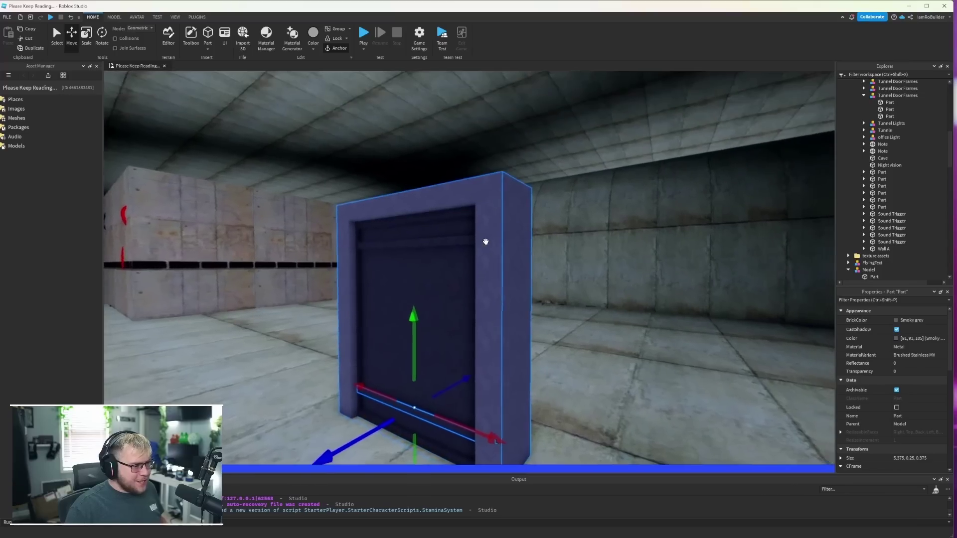
key("a")
key("d")
- Select both horizontal rails and duplicate them for the other face of the door panel
left_click(413, 240, "ctrl")
key("a")
right_click_drag(412, 242, 409, 261)
key("ctrl+d")
key("a")
key("s")
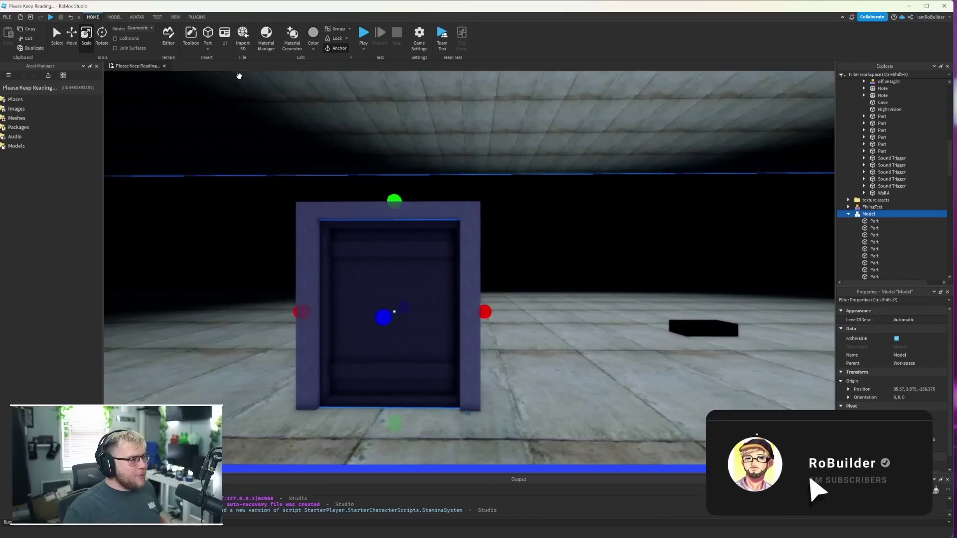
- Colour the door model brown and darken all nine of its parts to 85, 71, 50
left_click(315, 48)
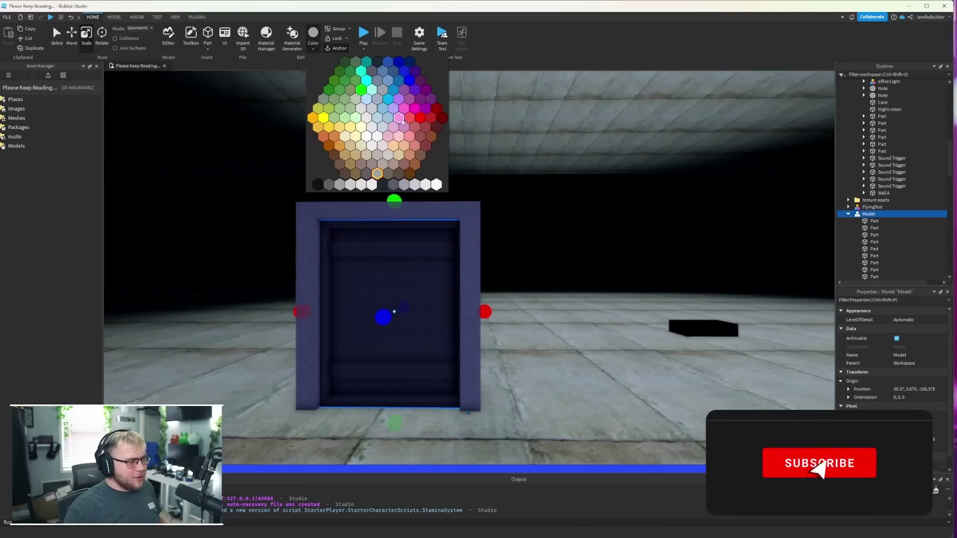
left_click(409, 156)
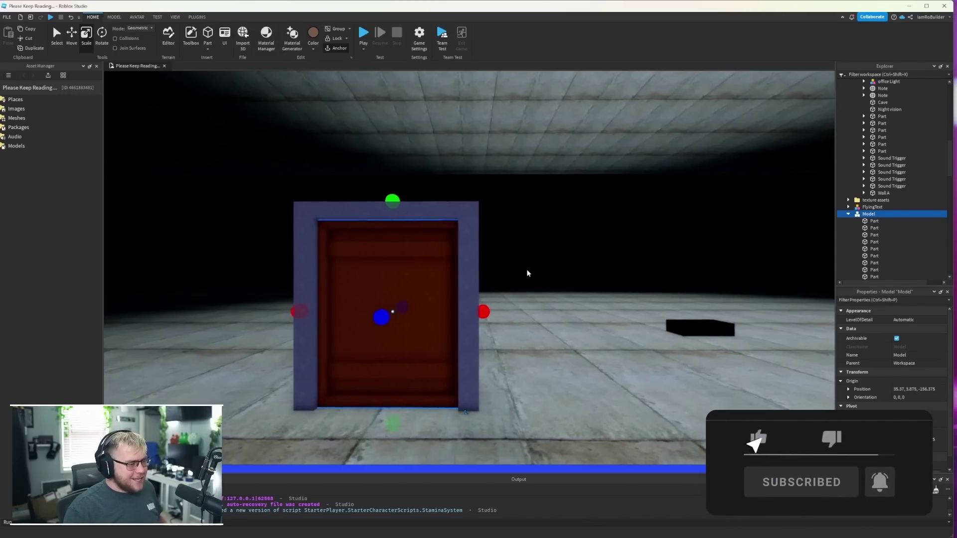
key("f")
left_click(873, 249)
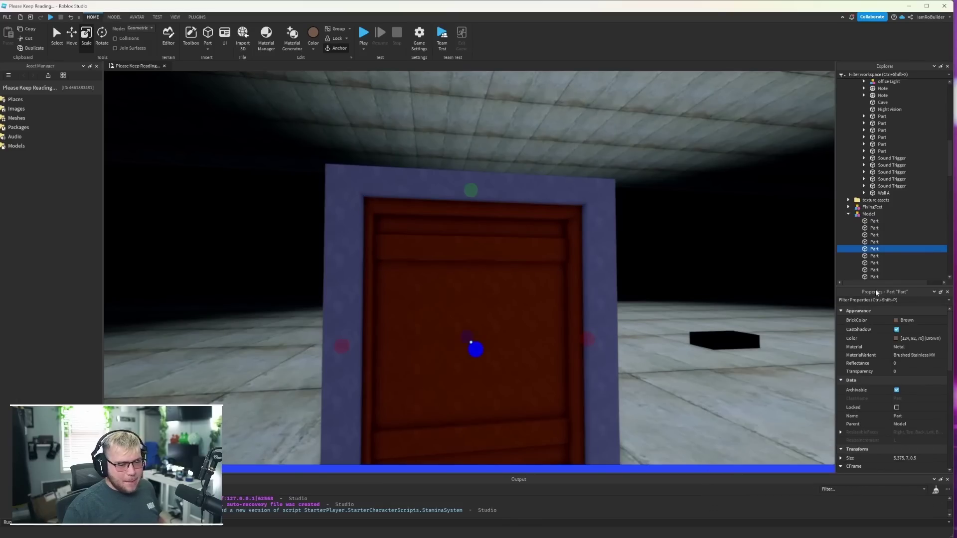
left_click(873, 221)
scroll(871, 221, "down", 3)
left_click(872, 219, "shift")
left_click(895, 338)
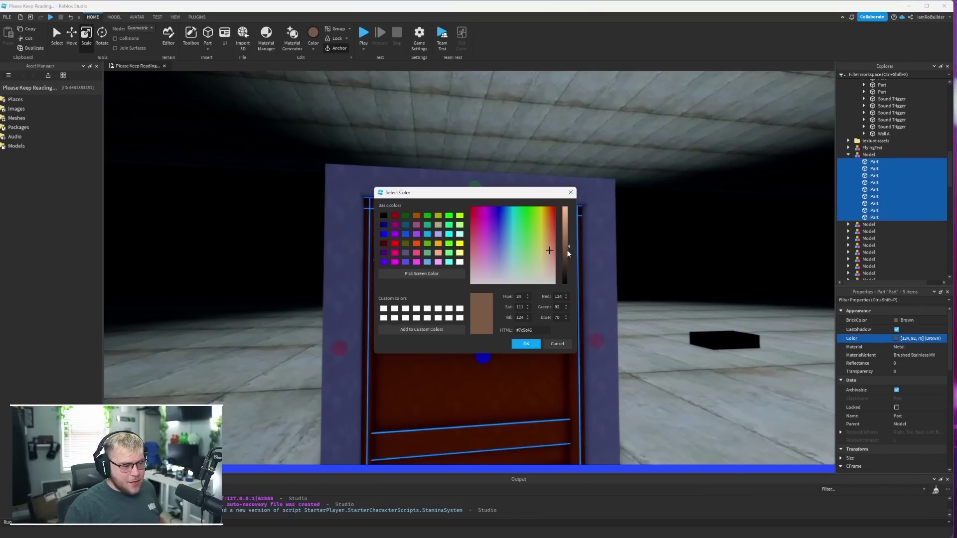
mouse_move(567, 250)
left_mouse_down()
mouse_move(567, 262)
mouse_move(568, 250)
left_mouse_up()
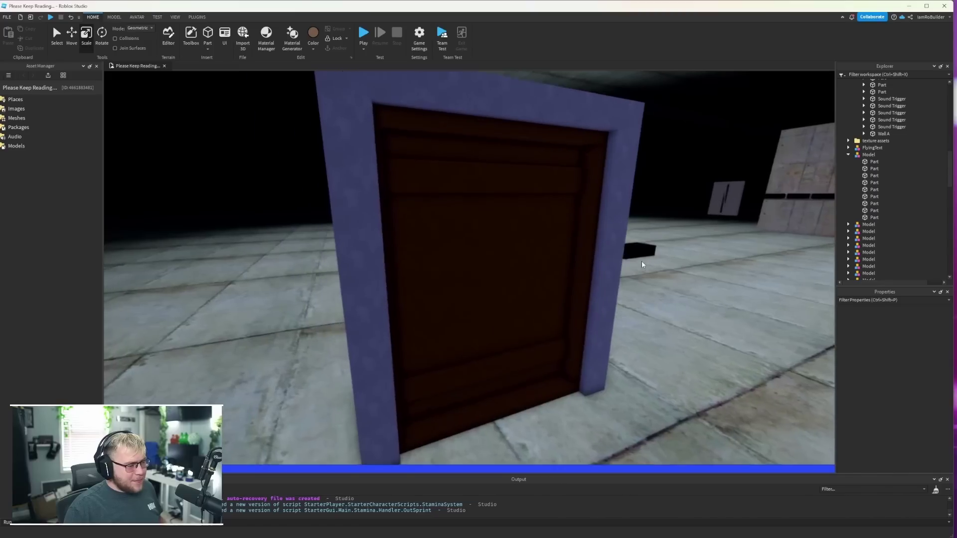
- Examine the brown door from several sides and compare it with the dark grey slotted panel elsewhere in the tunnel
key("w")
right_click_drag(642, 261, 642, 260)
key("s")
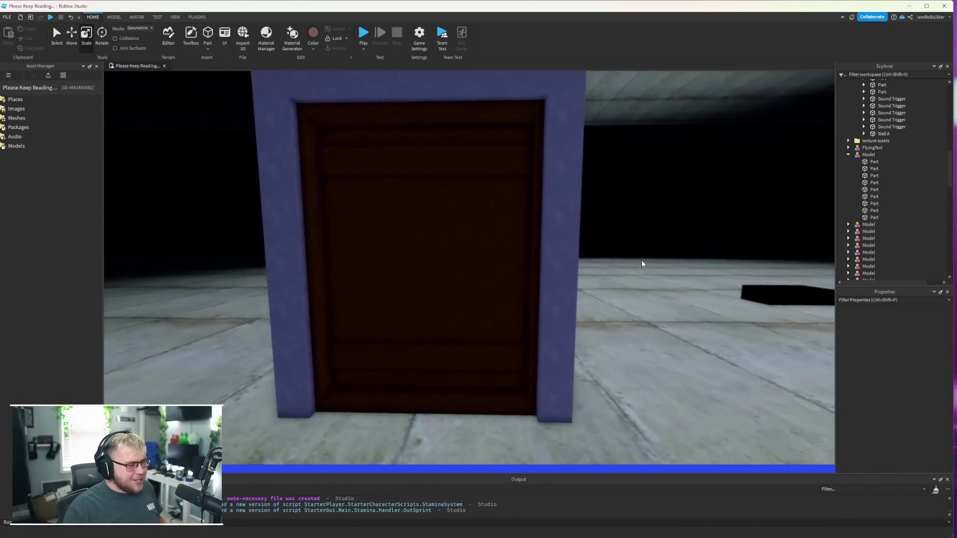
scroll(641, 260, "down", 3)
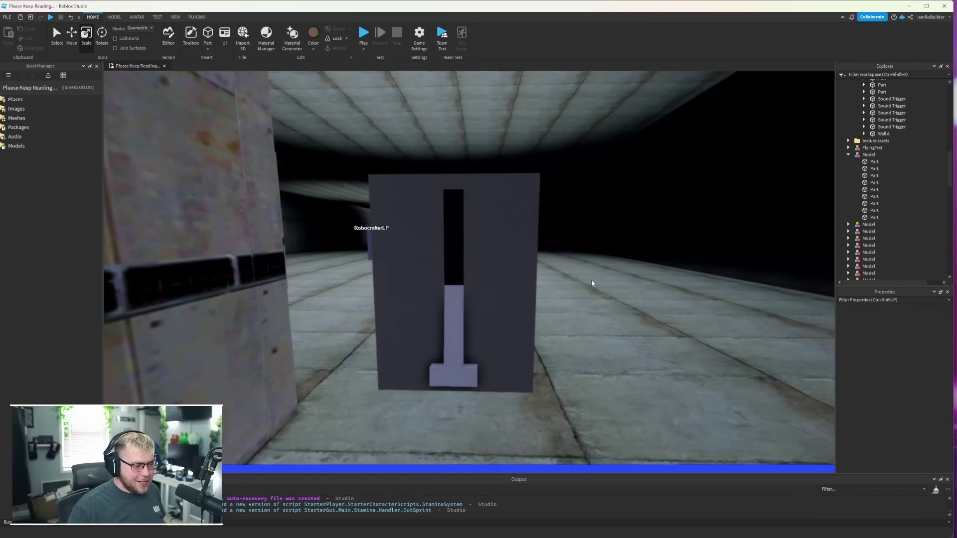
right_click_drag(591, 279, 591, 279)
key("w")
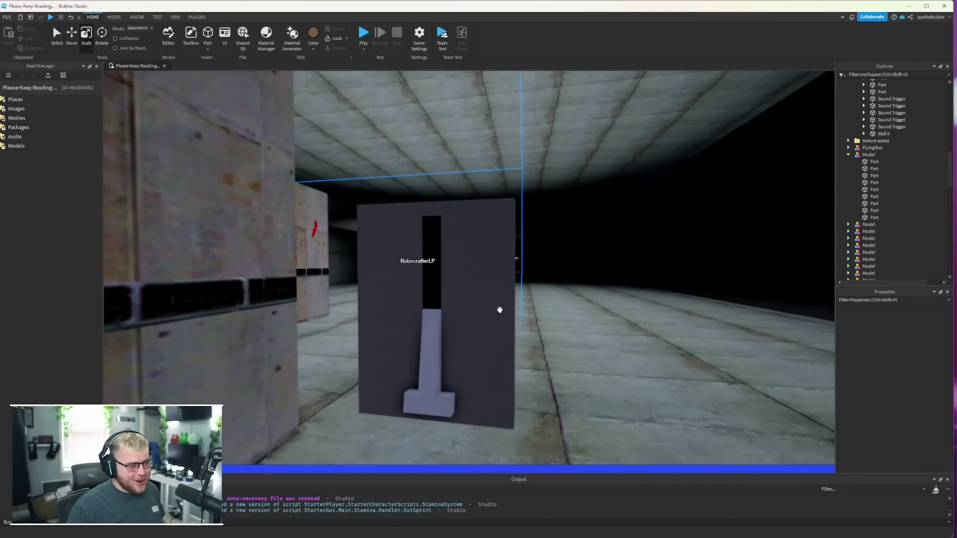
key("s")
right_click_drag(499, 309, 505, 292)
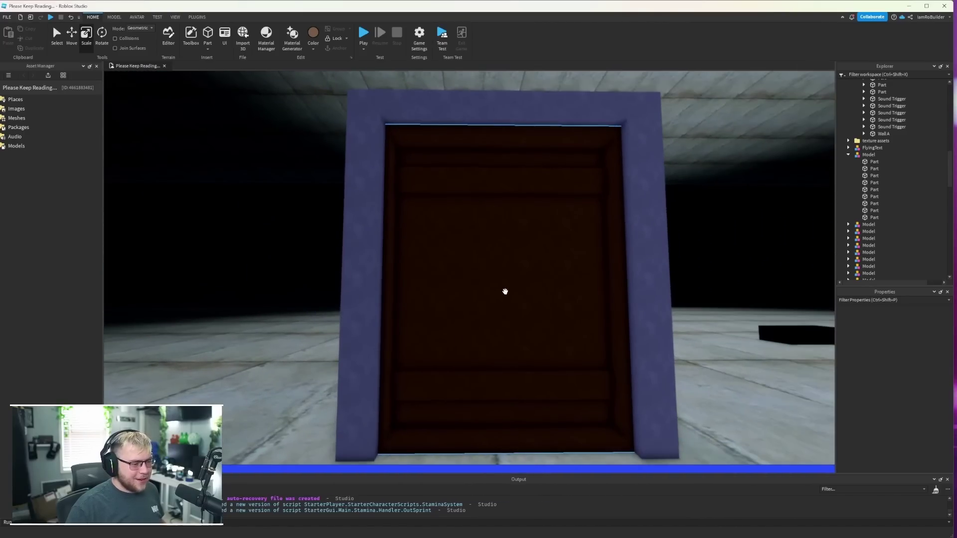
- Try the CorrodedMetal material with the colour 0, 0, 0 on all nine door parts
left_click(873, 161)
left_click(867, 217, "shift")
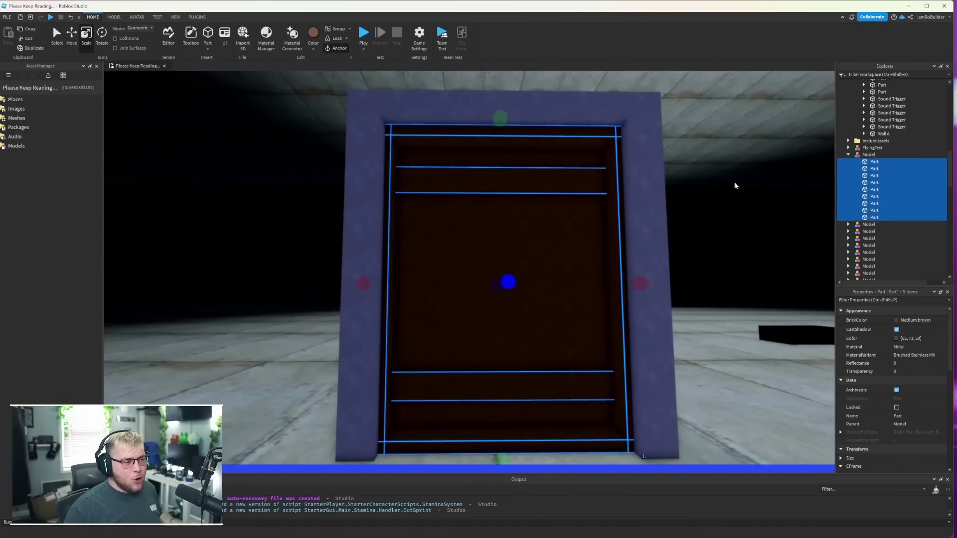
left_click(266, 41)
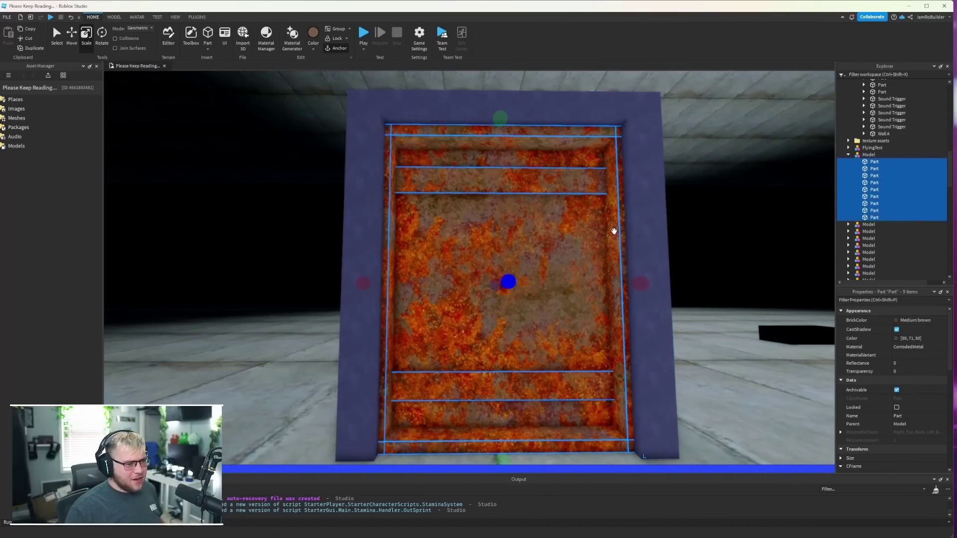
left_click(895, 338)
left_click_drag(574, 264, 573, 294)
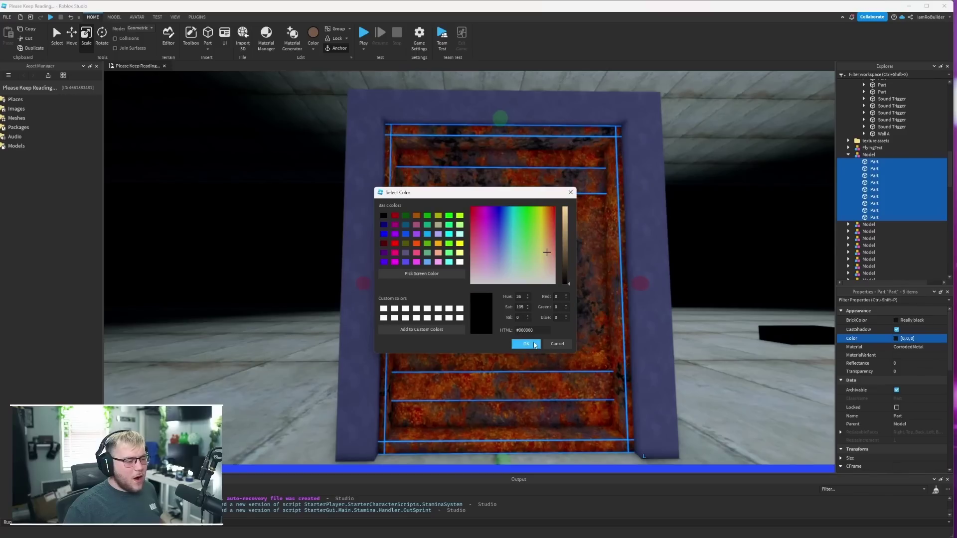
left_click(525, 344)
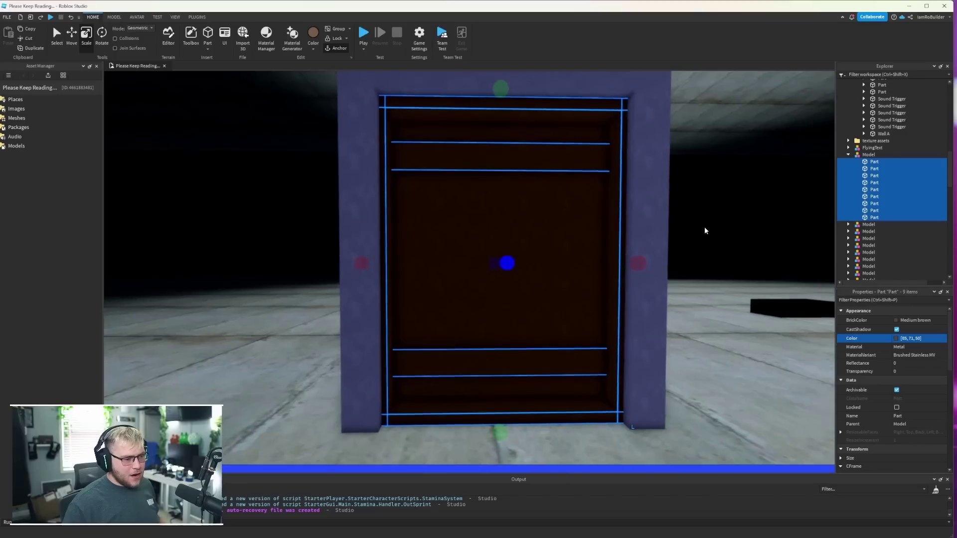
- Copy the Stain decal from the office Metal Door's Base and paste it into the brown door's main panel
left_click(704, 227)
right_click_drag(704, 227, 704, 228)
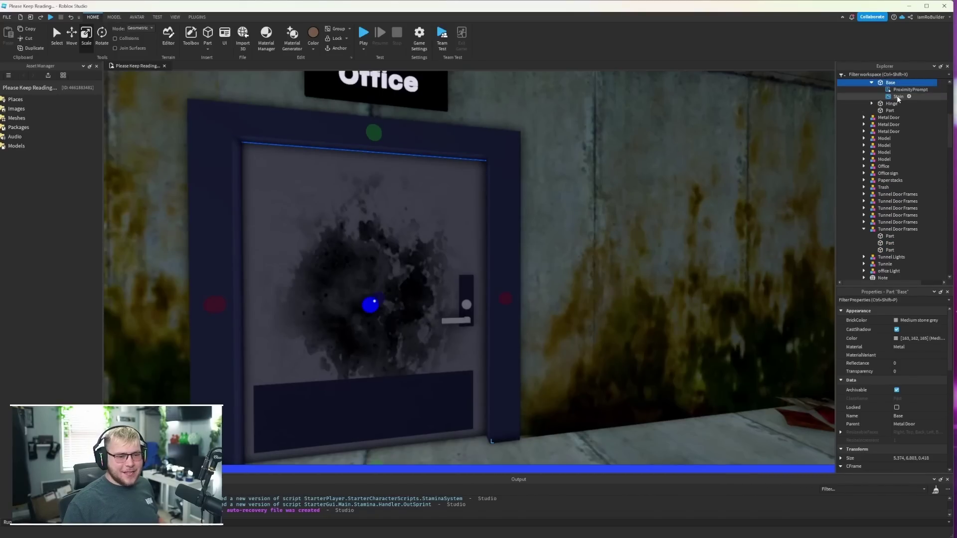
left_click(897, 98)
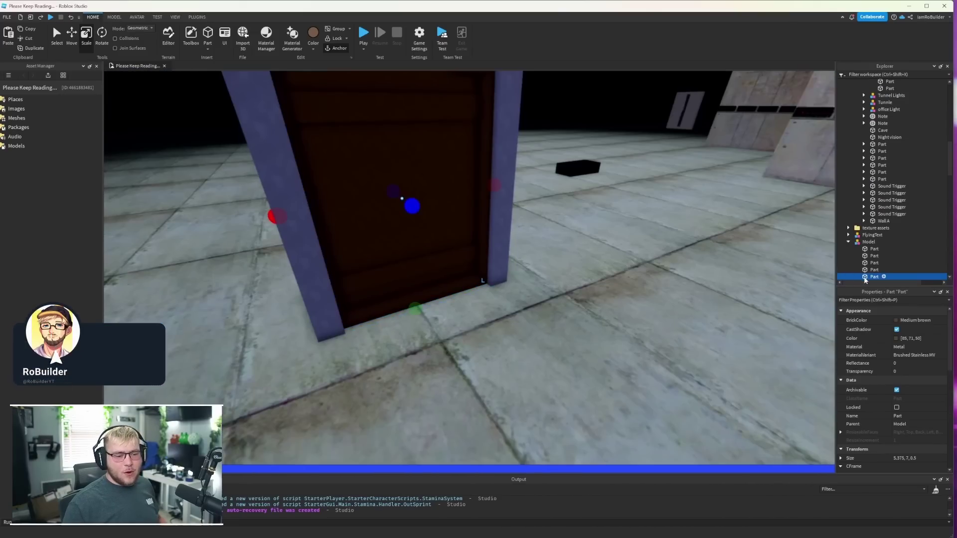
right_click(864, 279)
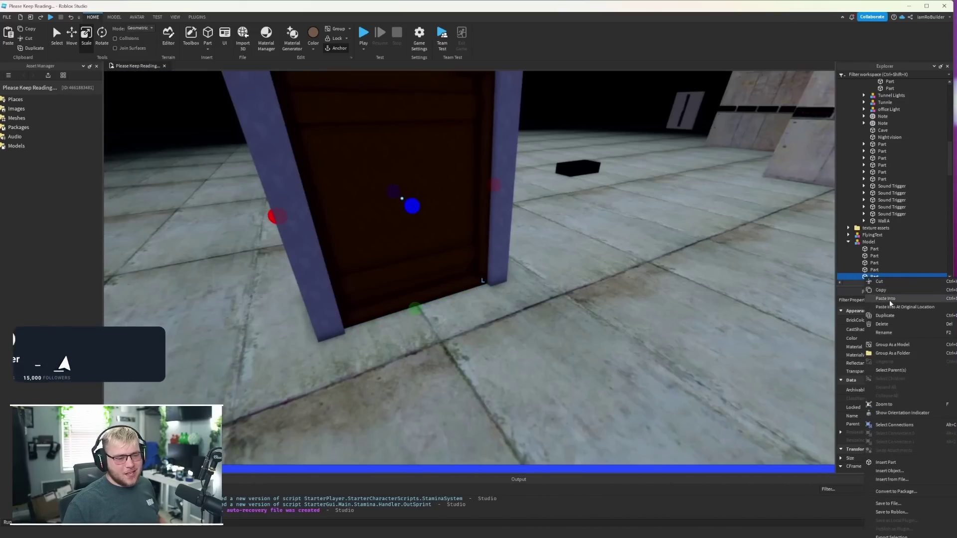
left_click(890, 300)
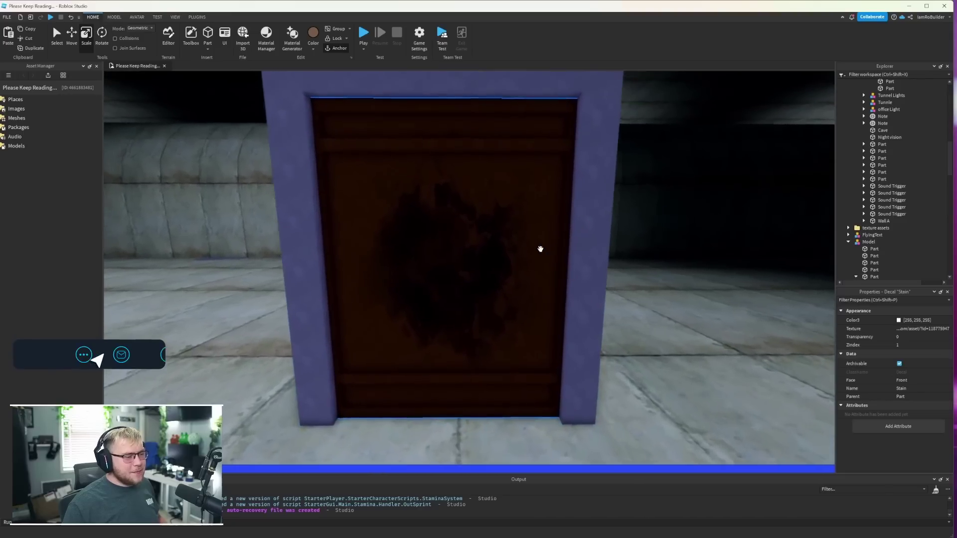
- Set the face of the brown door's Stain decal to Back
scroll(541, 251, "up", 3)
scroll(547, 252, "down", 3)
left_click(484, 265)
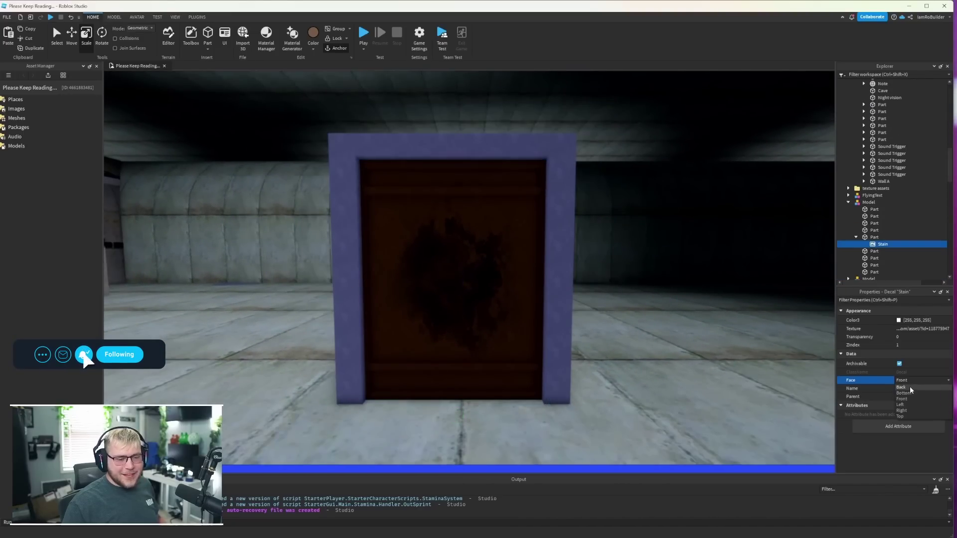
left_click(910, 387)
right_click_drag(562, 291, 570, 295)
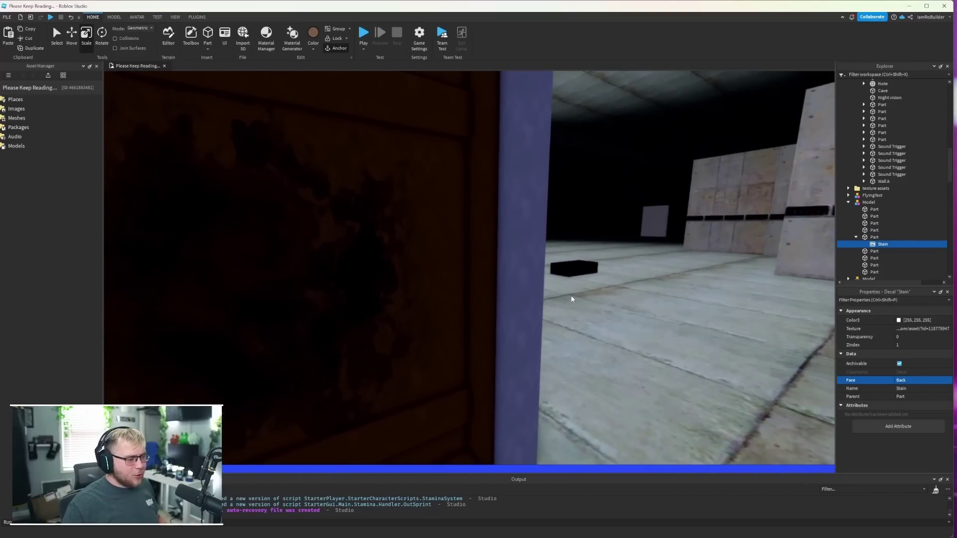
- Add a brown ball and a 4 × 1 × 1 cylinder beside the door frame, standing the cylinder upright
right_click_drag(529, 291, 530, 294)
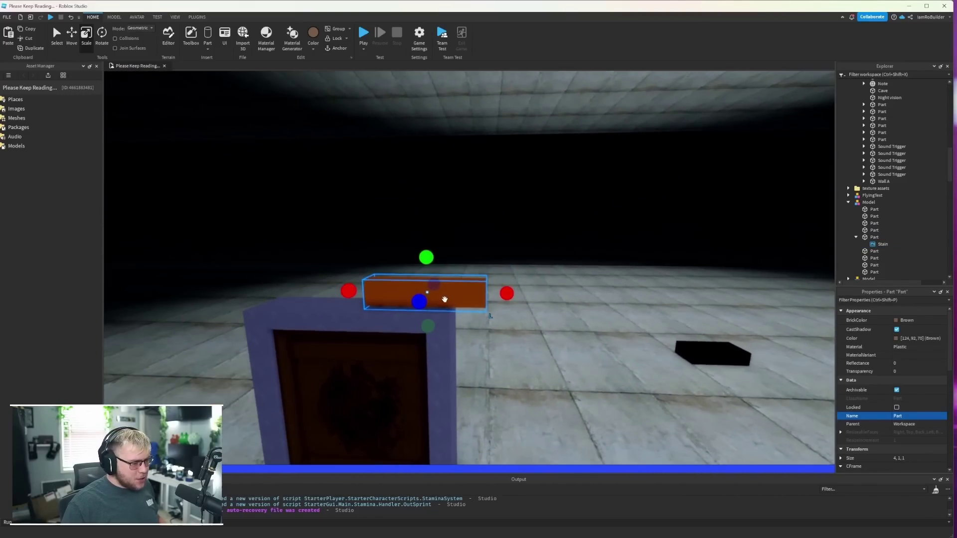
left_click_drag(443, 300, 529, 342)
right_click_drag(530, 342, 530, 343)
left_click_drag(530, 343, 508, 280)
key("t")
key("w")
right_click_drag(528, 272, 529, 272)
right_click_drag(483, 265, 485, 266)
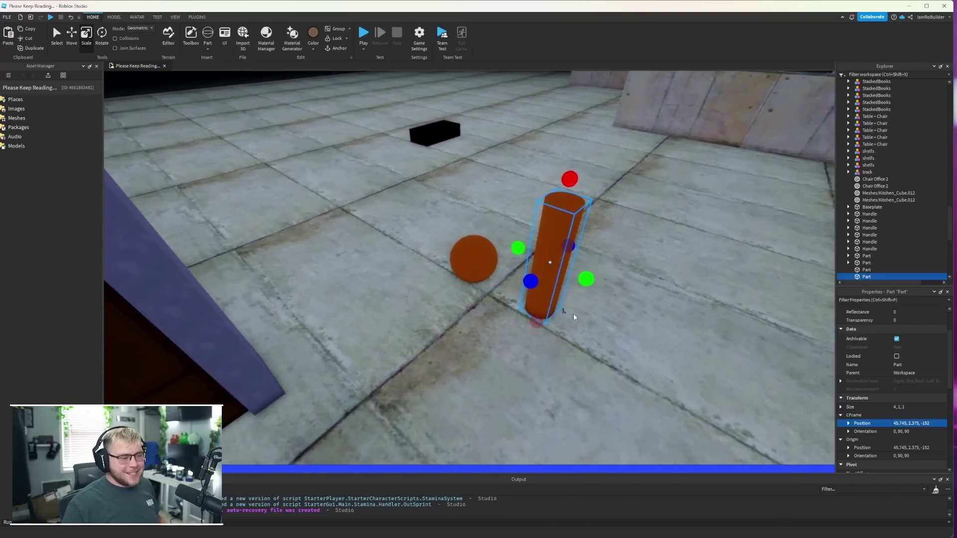
- Position the brown ball at the cylinder's location 45.745, 2.375, -152 and scale it down to 1 × 1 × 1
left_click(485, 266)
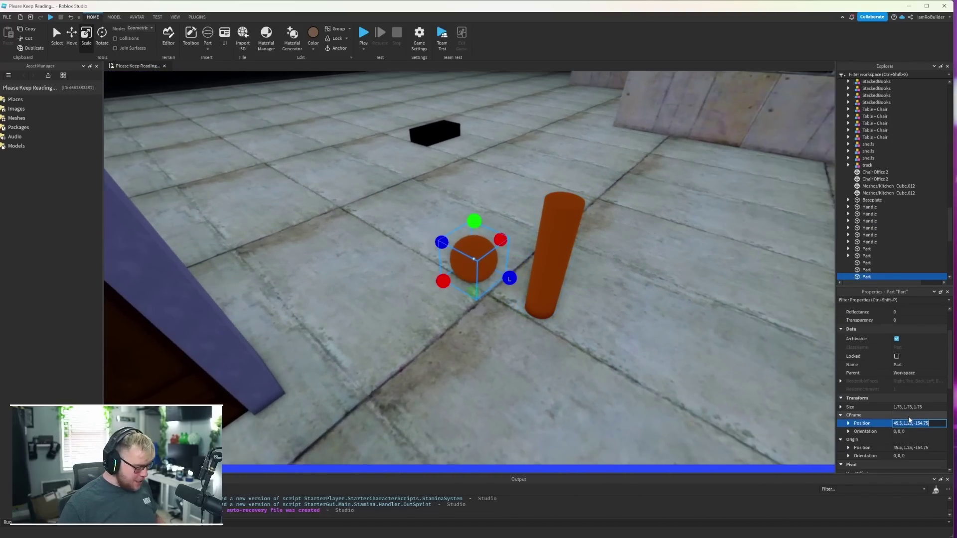
type("45.745, 2.375, -152")
key("Return")
right_click_drag(524, 235, 525, 236)
key("w")
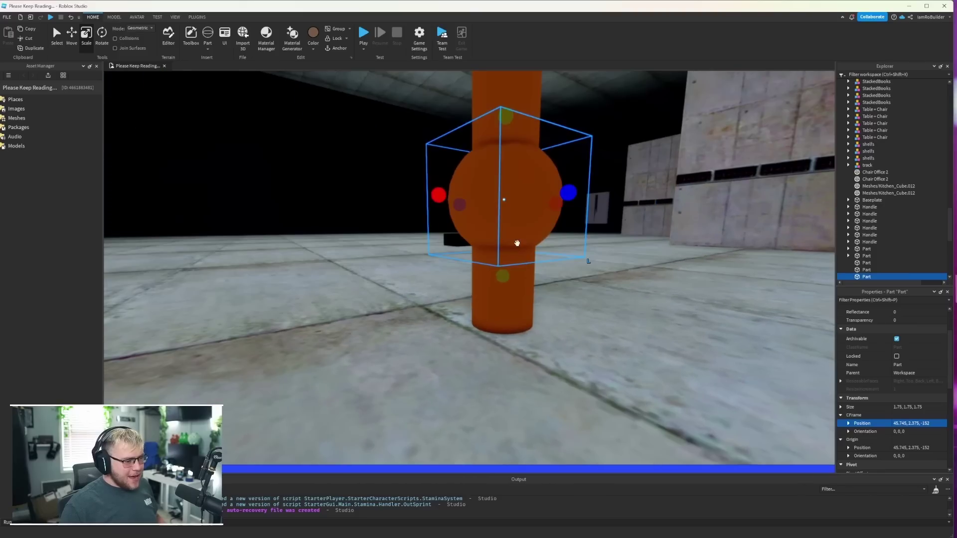
left_click_drag(503, 276, 504, 229)
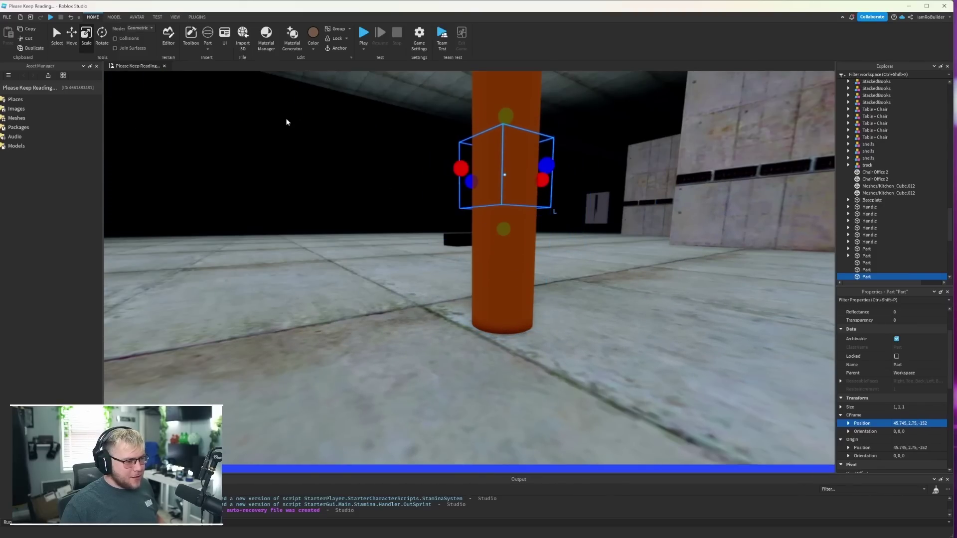
- Raise the ball to the upper end of the upright cylinder so that it forms a rounded cap
left_click(74, 35)
right_click_drag(530, 209, 529, 211)
left_click_drag(435, 308, 434, 216)
left_click(389, 225)
right_click_drag(394, 231, 393, 231)
key("a")
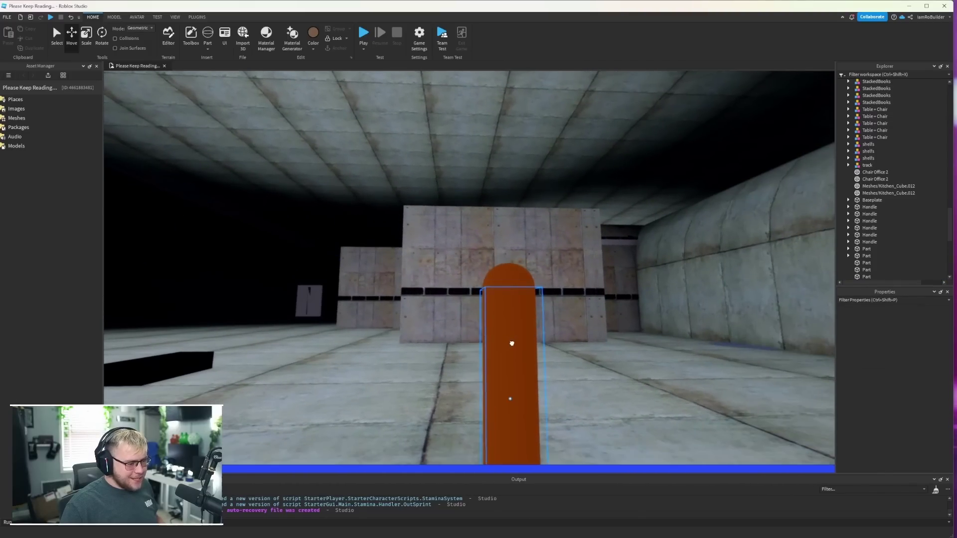
- Duplicate the upright cylinder, rotate the copy horizontal and move it up to meet the ball as the handle's upper arm
left_click(511, 344)
key("ctrl+d")
key("ctrl+r")
left_click_drag(565, 397, 456, 392)
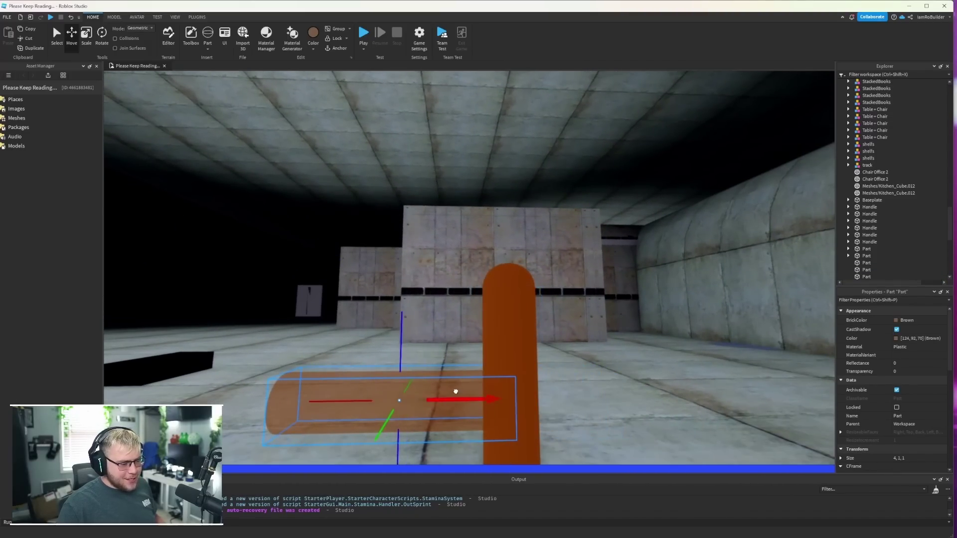
left_click_drag(400, 340, 397, 241)
right_click_drag(566, 331, 566, 331)
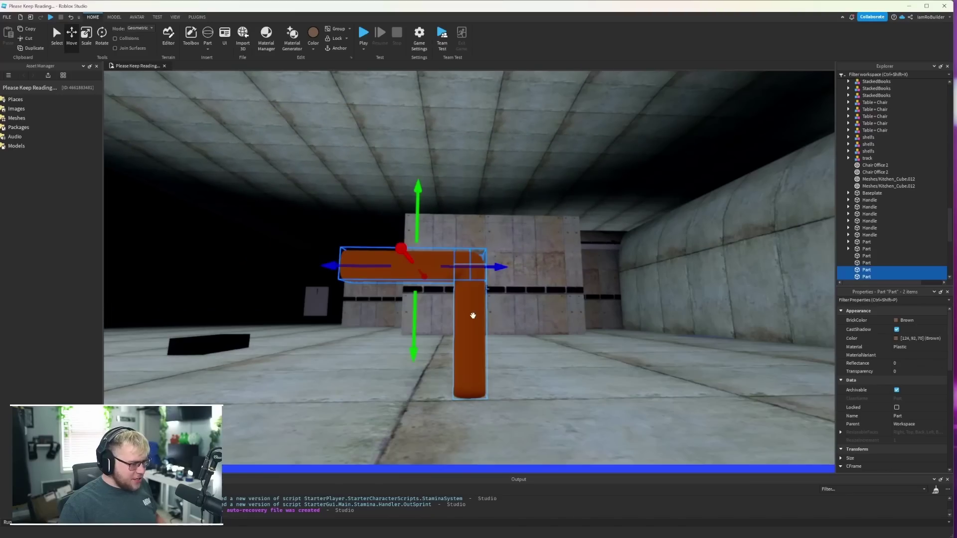
- Duplicate the upper arm and its corner ball and move the copies down to the cylinder's lower end
key("ctrl+d")
left_click_drag(419, 236, 420, 344)
right_click_drag(500, 246, 500, 248)
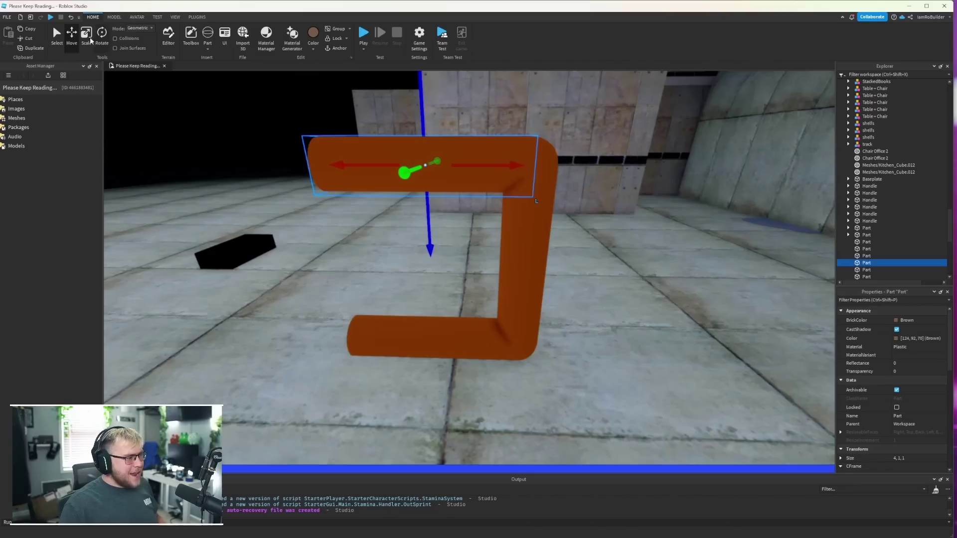
- Shorten the handle's upper arm to a length of 1.125 and shorten the lower arm to match
left_click(90, 38)
left_click_drag(290, 160, 450, 163)
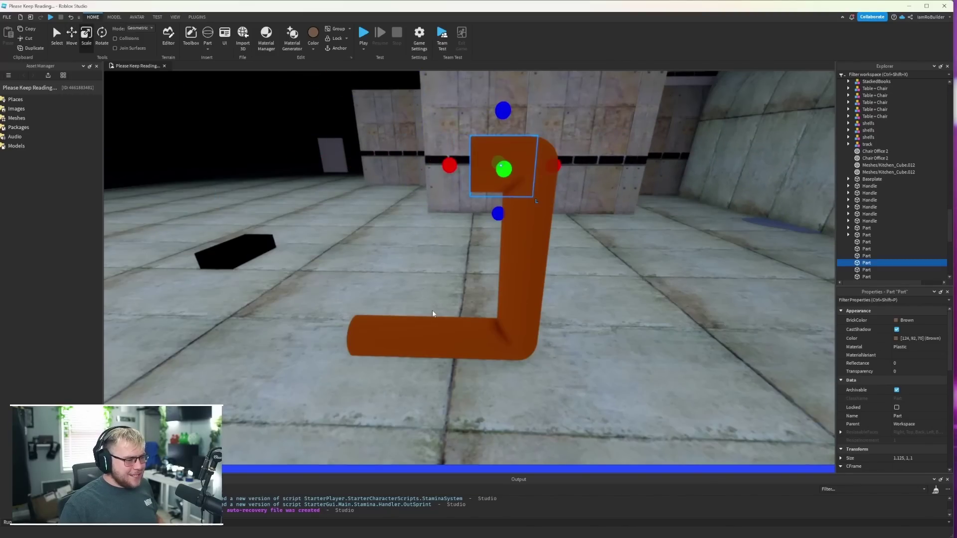
left_click(432, 331)
left_click_drag(332, 334, 443, 335)
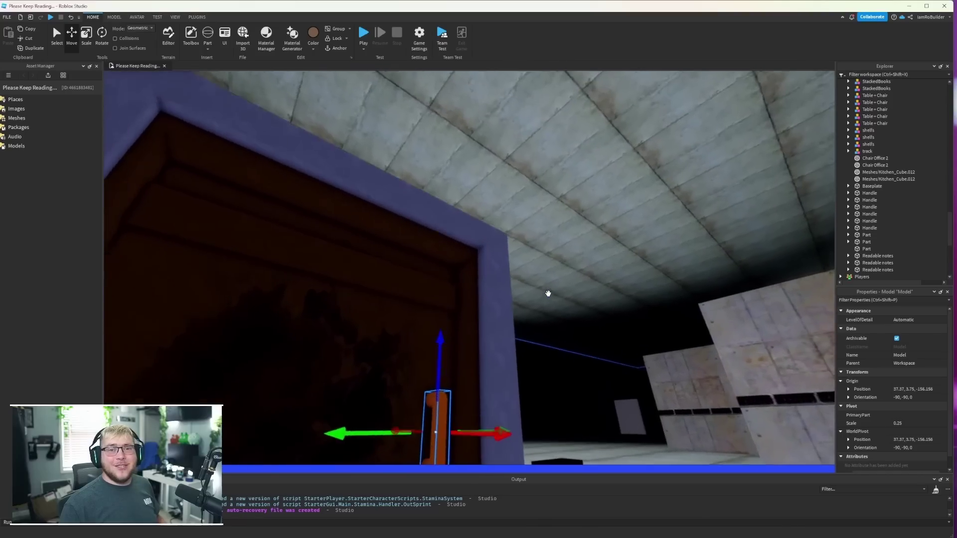
- Give the five door handle parts the door's brown colour 85, 71, 50 and lighten the handle's shade
right_click_drag(548, 293, 548, 292)
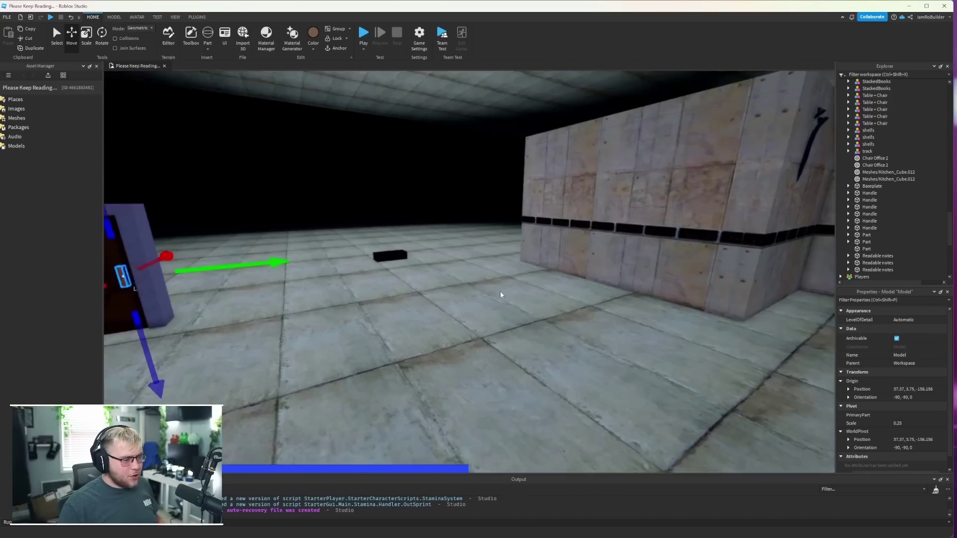
right_click_drag(501, 292, 501, 292)
key("w")
left_click(388, 178)
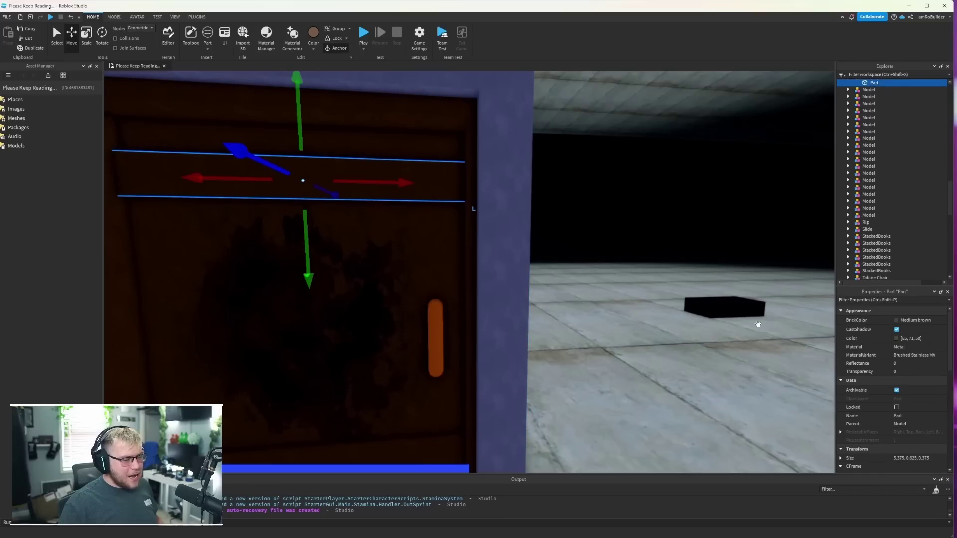
left_click(915, 338)
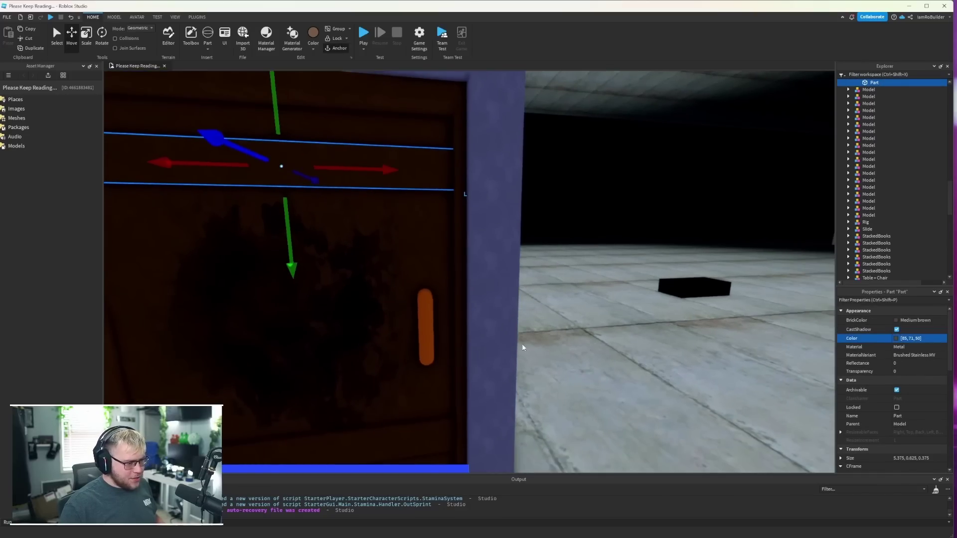
left_click(423, 325)
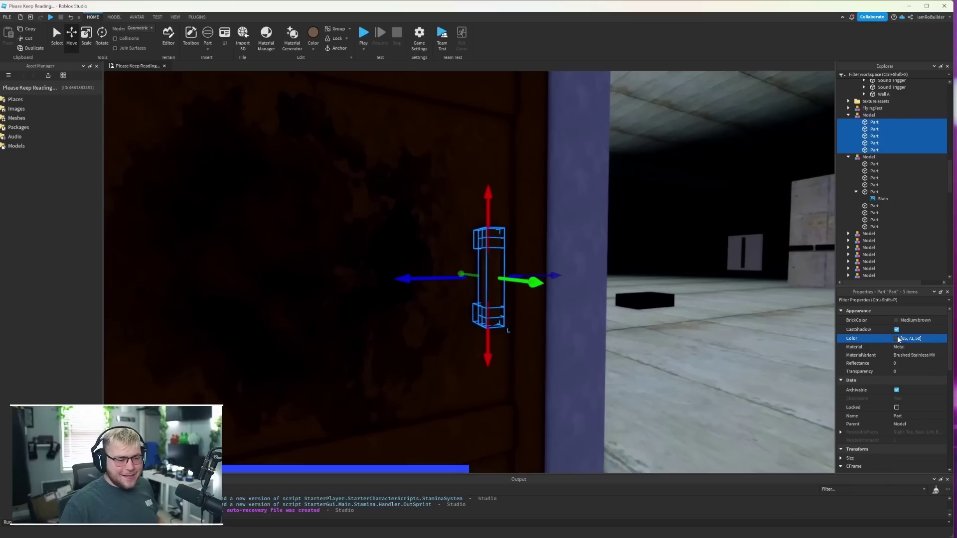
left_click(895, 338)
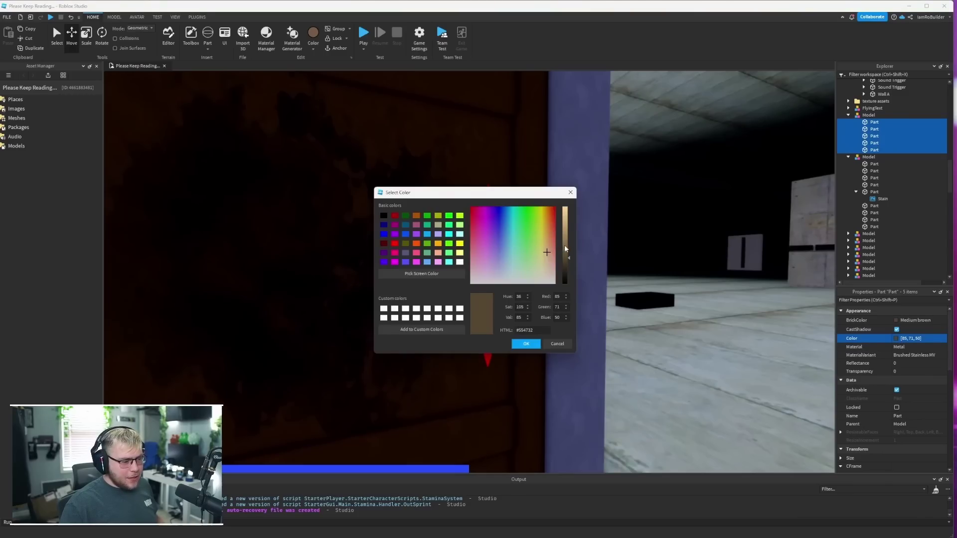
left_click_drag(498, 193, 356, 192)
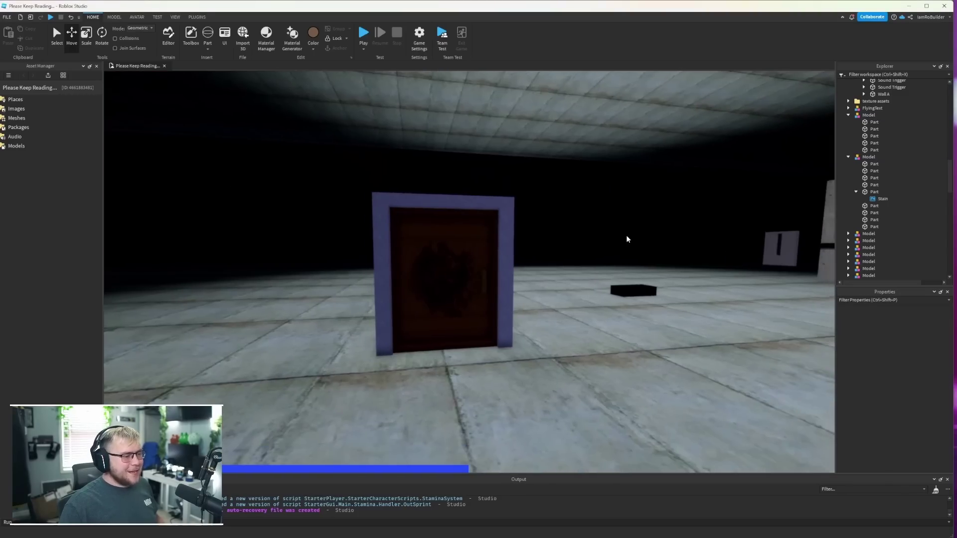
- Move the framed brown door into the tunnel and line it up on the wall beside the Office door
scroll(625, 234, "up", 3)
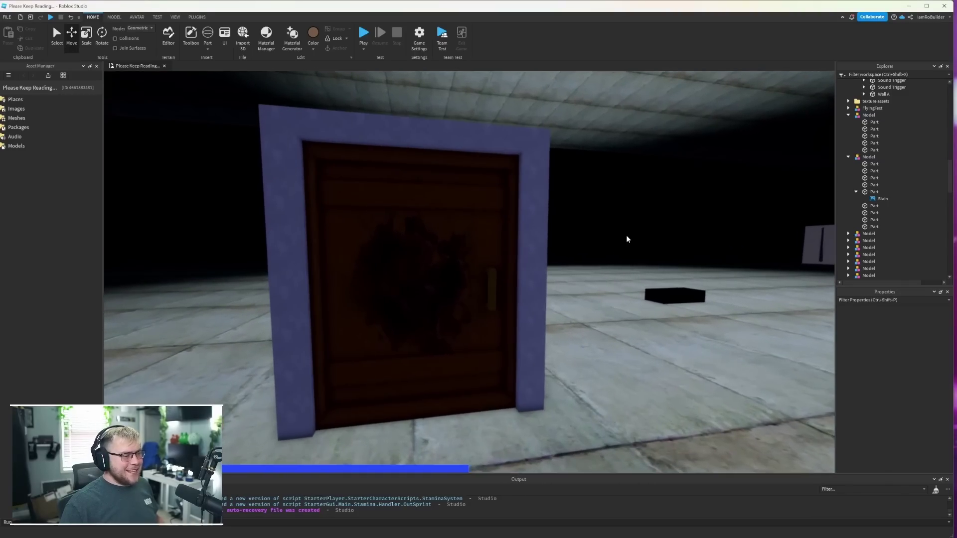
scroll(625, 235, "down", 2)
right_click_drag(625, 235, 626, 235)
scroll(626, 235, "down", 3)
left_click_drag(340, 154, 388, 204)
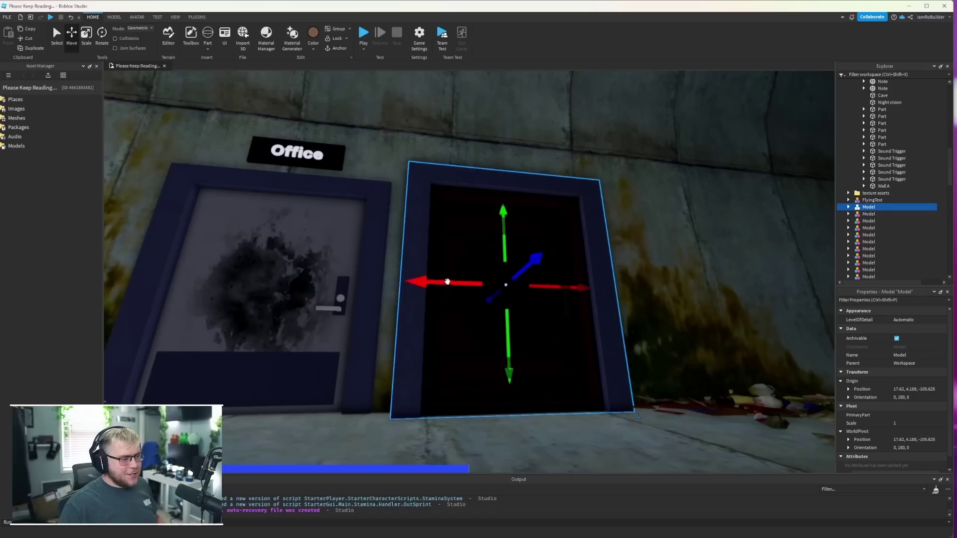
right_click_drag(322, 288, 323, 288)
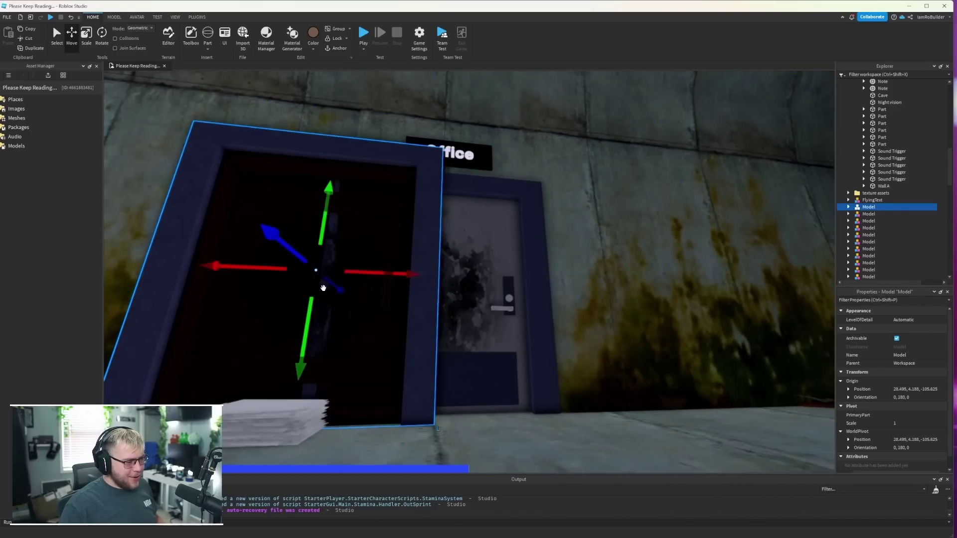
left_click_drag(383, 272, 515, 271)
right_click_drag(514, 271, 514, 271)
left_click_drag(483, 270, 470, 268)
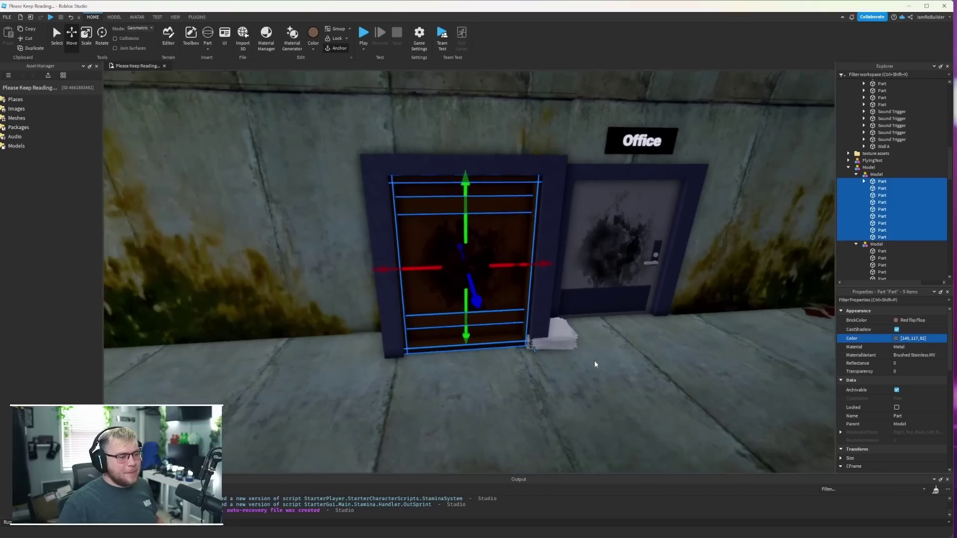
- Check the stained brown door up close and adjust the framed door's position on the tunnel wall
scroll(594, 360, "up", 5)
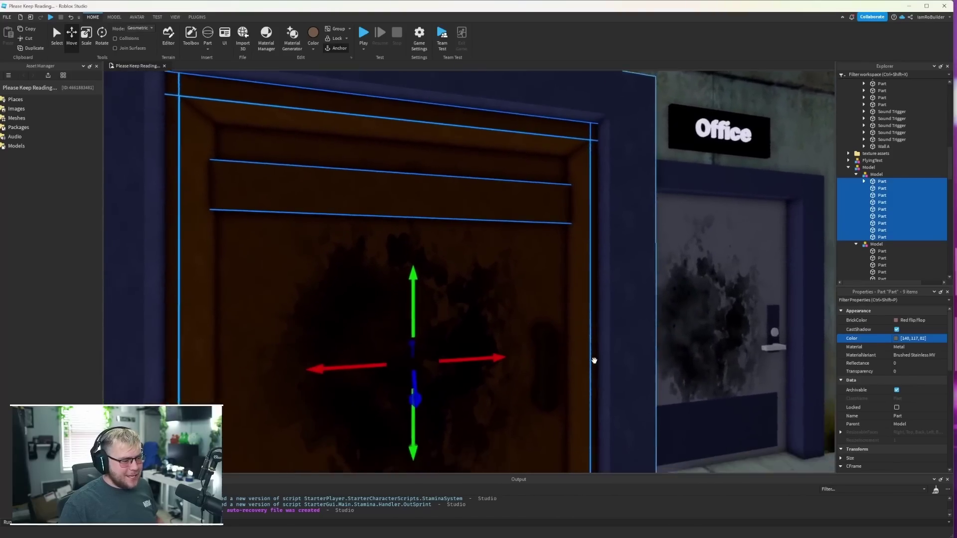
scroll(594, 360, "down", 5)
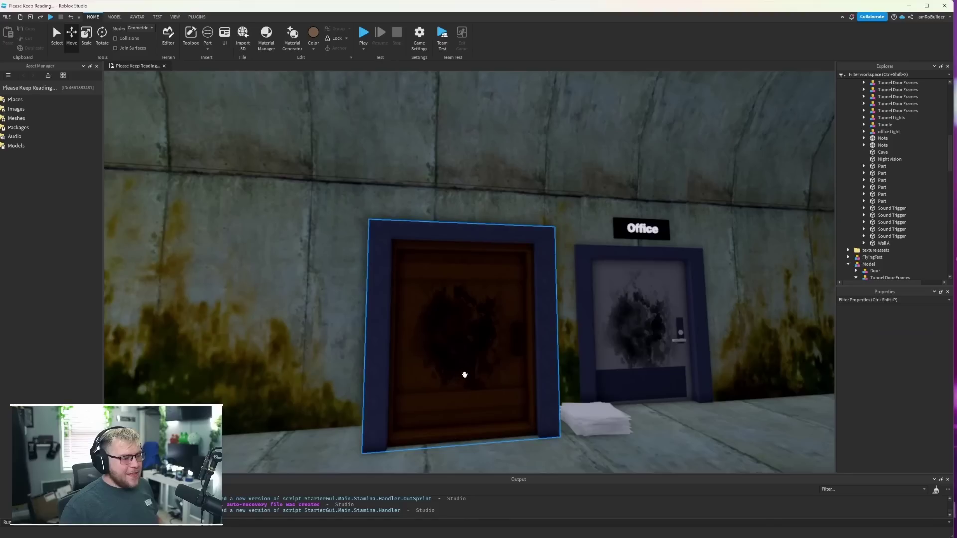
right_click_drag(464, 374, 465, 375)
left_click_drag(440, 319, 466, 314)
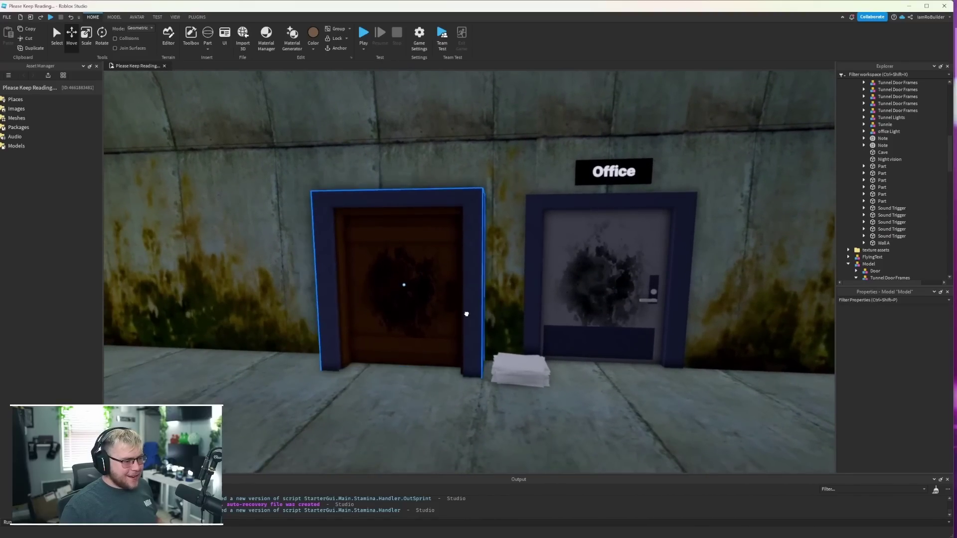
- Scale down the width of the brown door frame's upright post next to the Office door and check the frame
left_click(467, 314)
key("f")
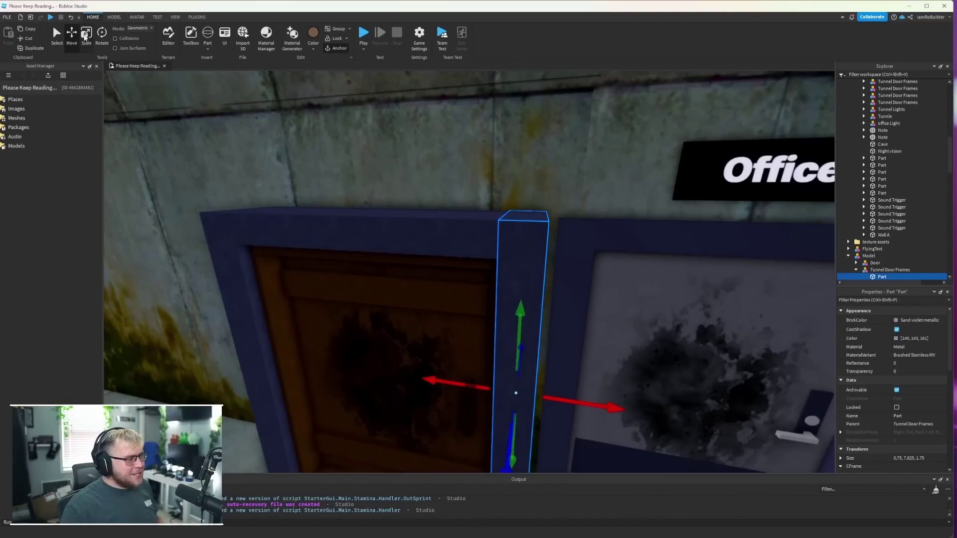
left_click(86, 38)
right_click_drag(314, 176, 314, 177)
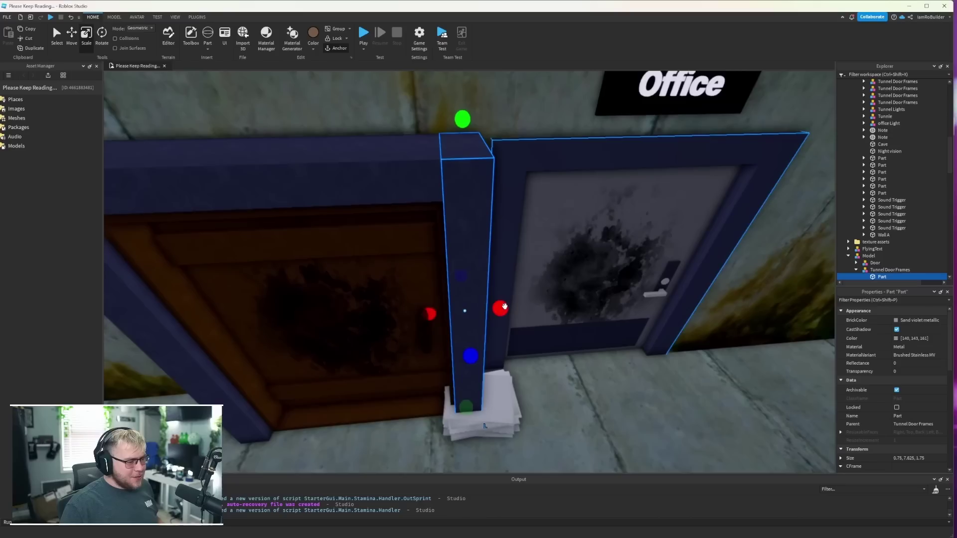
left_click_drag(501, 309, 485, 309)
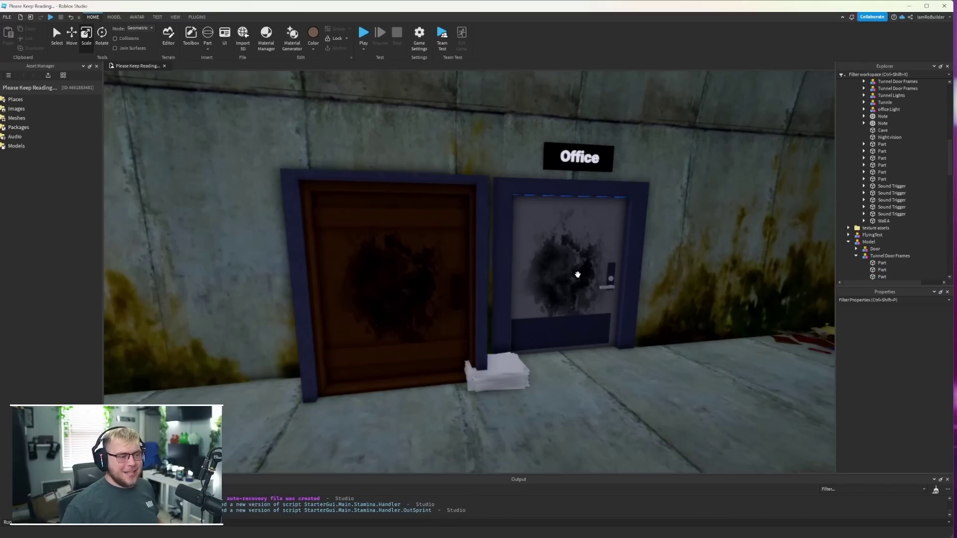
key("w")
right_click_drag(566, 333, 566, 334)
key("d")
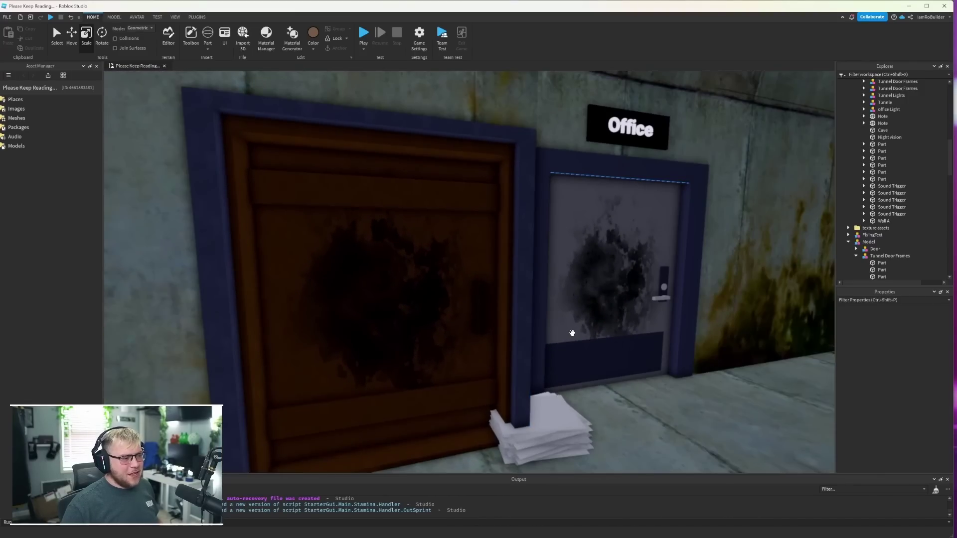
right_click_drag(526, 280, 525, 280)
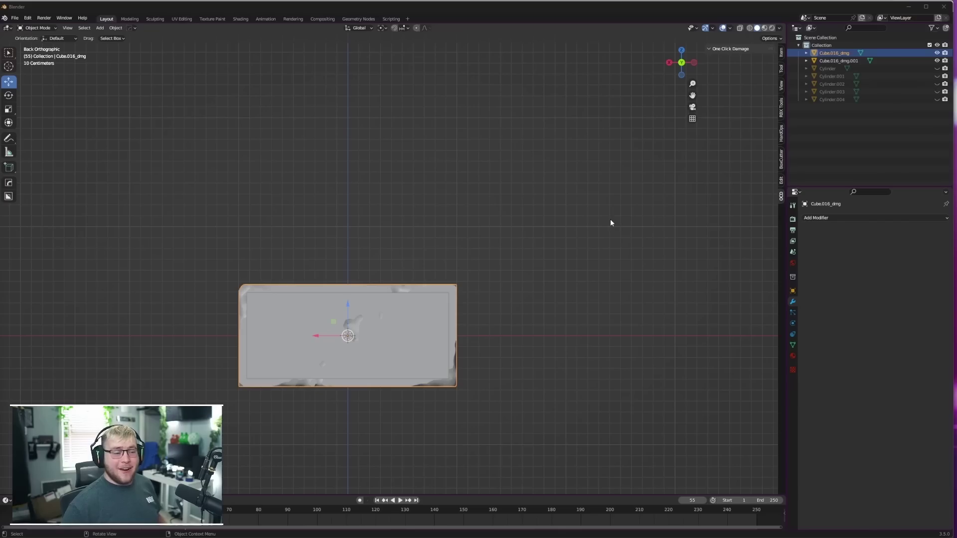
- Switch to Blender and examine the damaged sign mesh with its frame and recessed panel from several angles
middle_click_drag(611, 222, 462, 252)
middle_click_drag(353, 325, 423, 301)
left_click(380, 274)
left_click(381, 242)
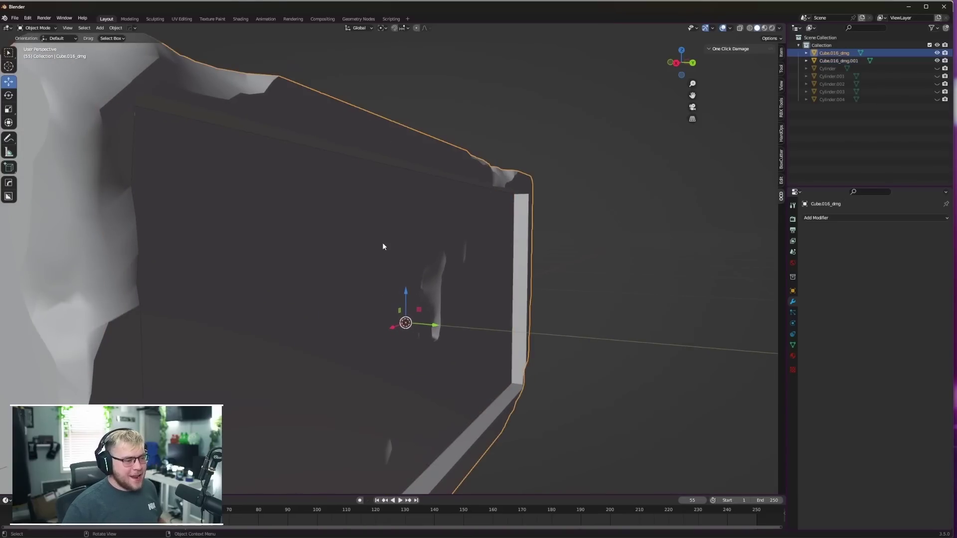
left_click(386, 235)
left_click(413, 177)
scroll(486, 250, "down", 3)
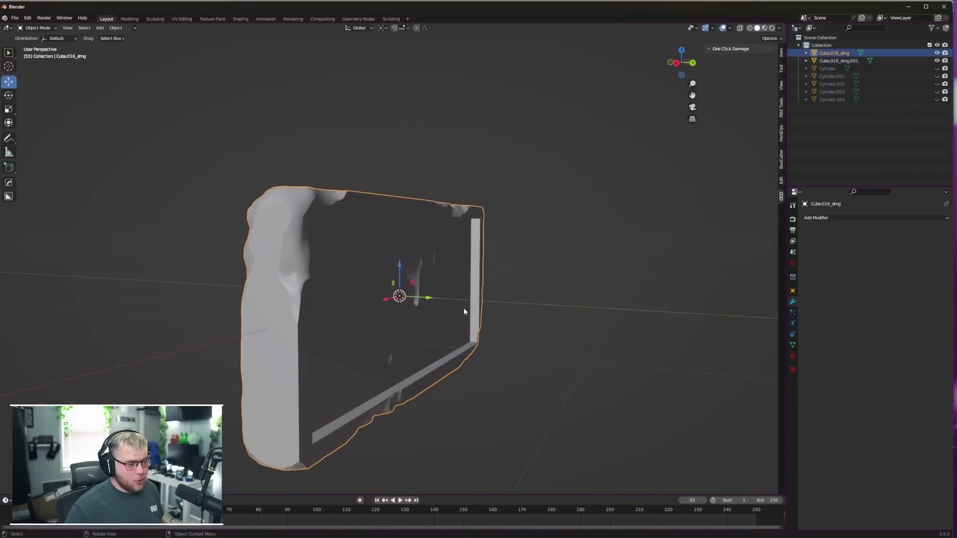
middle_click_drag(463, 307, 472, 261, "shift")
middle_click_drag(545, 263, 502, 264)
scroll(501, 264, "down", 3)
left_click_drag(206, 156, 551, 367)
middle_click_drag(474, 344, 482, 294)
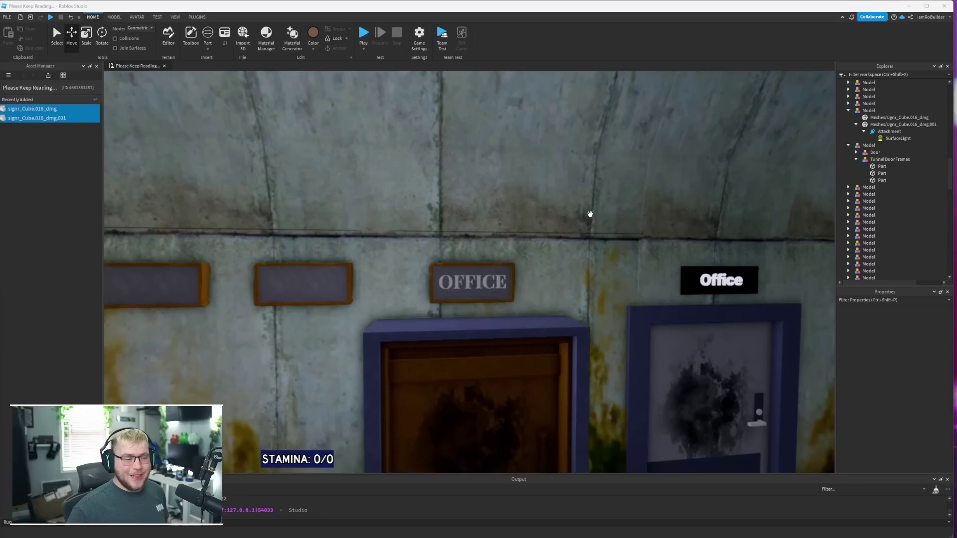
- Switch back to Roblox Studio and examine the old black Office sign above the grey metal door
scroll(554, 221, "down", 4)
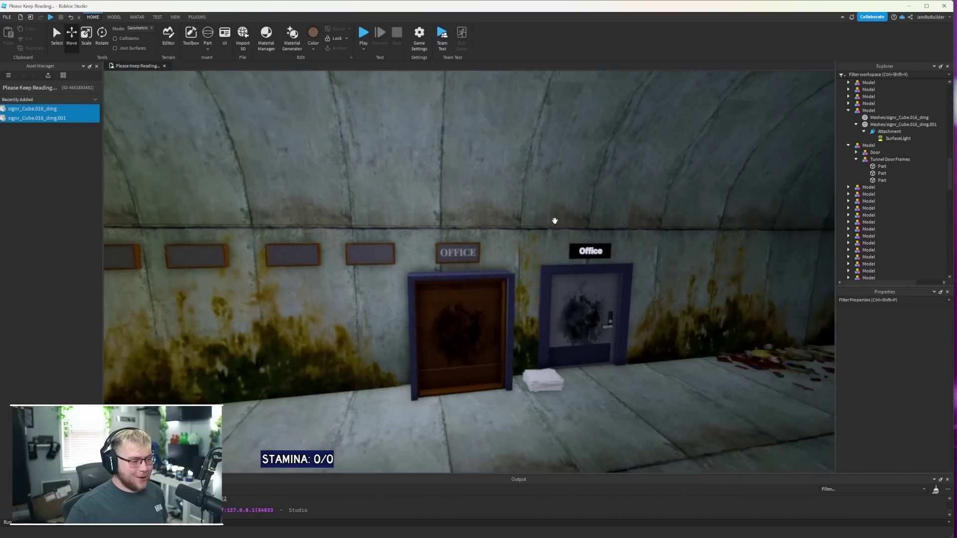
right_click_drag(554, 220, 554, 220)
scroll(554, 220, "up", 1)
scroll(554, 220, "up", 6)
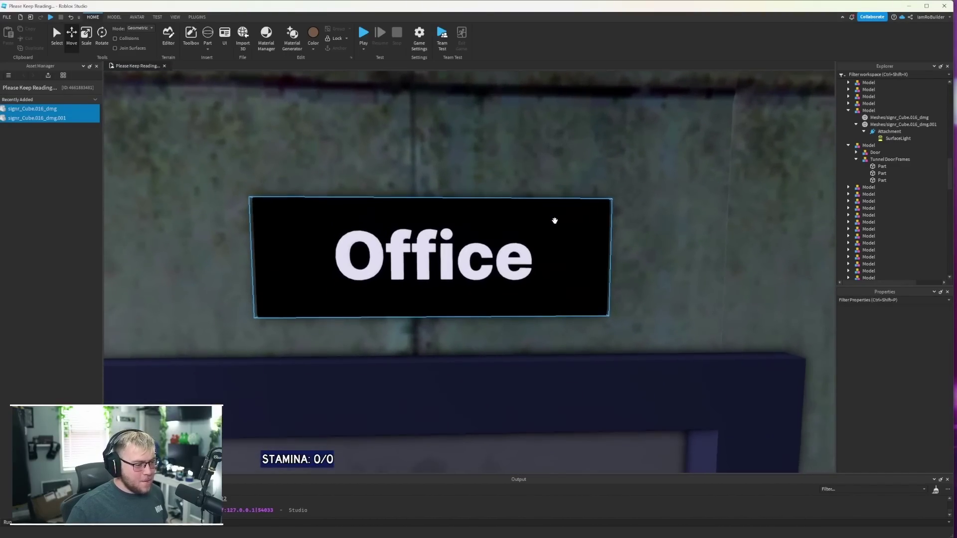
right_click_drag(554, 221, 556, 220)
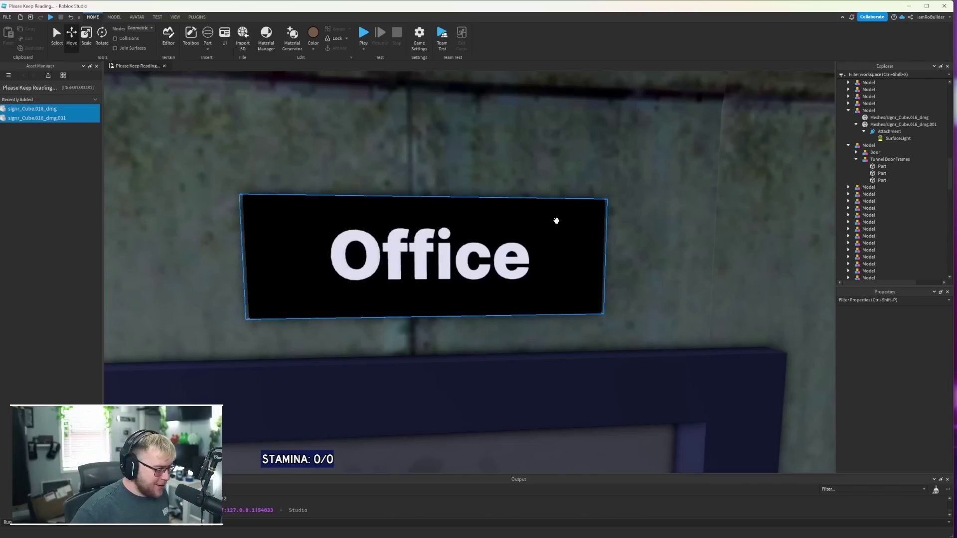
- Examine the new wood-framed OFFICE sign above the brown door and compare it with the old black sign
scroll(572, 267, "down", 6)
right_click_drag(573, 268, 578, 269)
scroll(574, 267, "up", 2)
key("w")
key("s")
key("a")
key("d")
key("s")
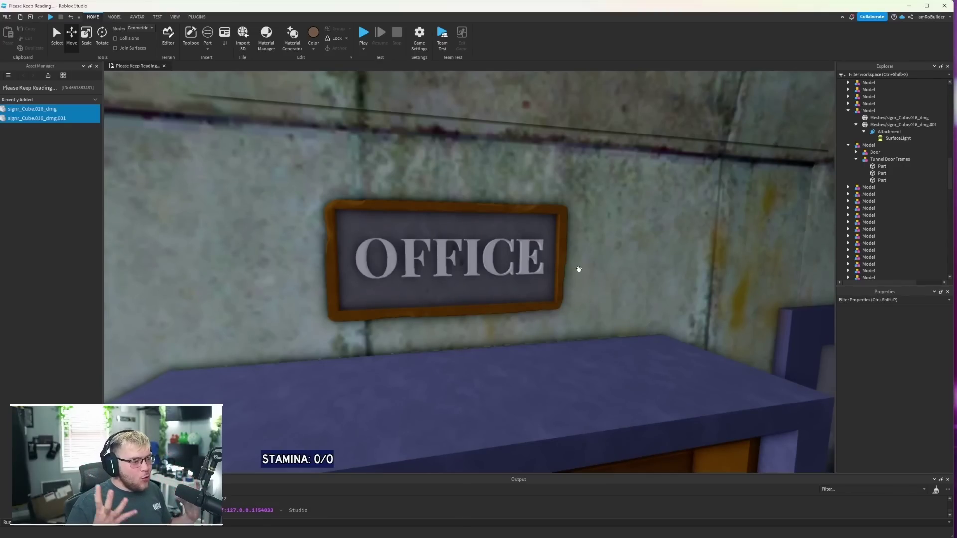
key("s")
right_click_drag(562, 270, 562, 270)
key("d")
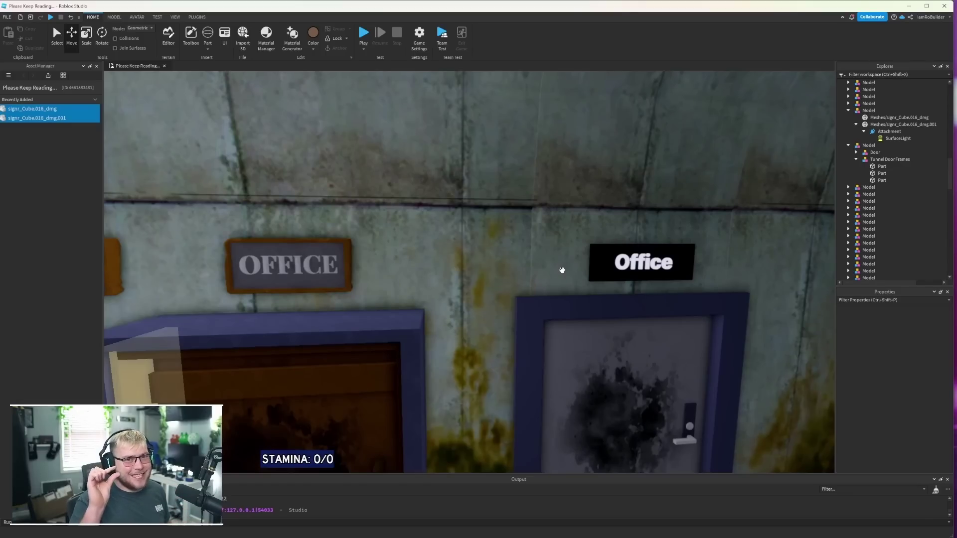
- Playtest the game with the flashlight out and walk down the tunnel to check the green night vision overlay
key("s")
right_click_drag(368, 269, 369, 268)
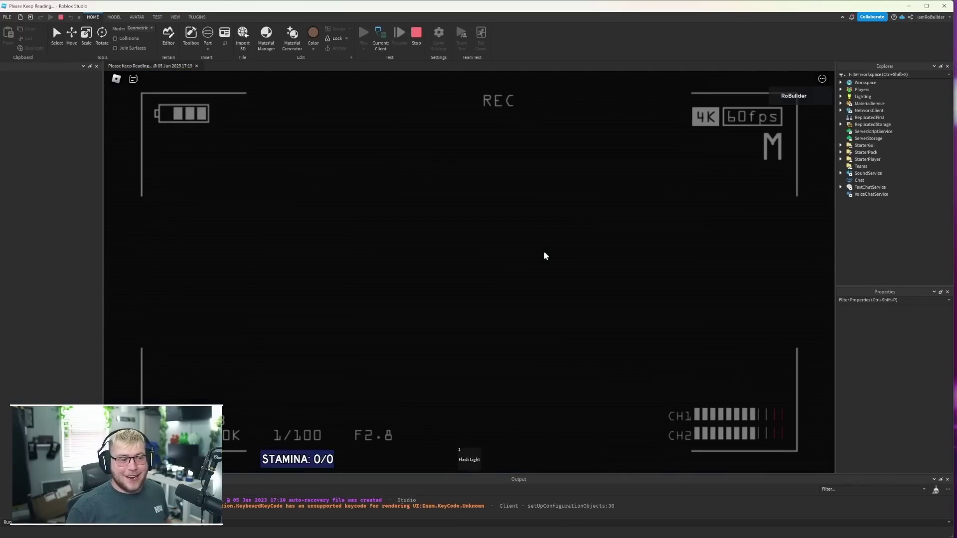
left_click(470, 277)
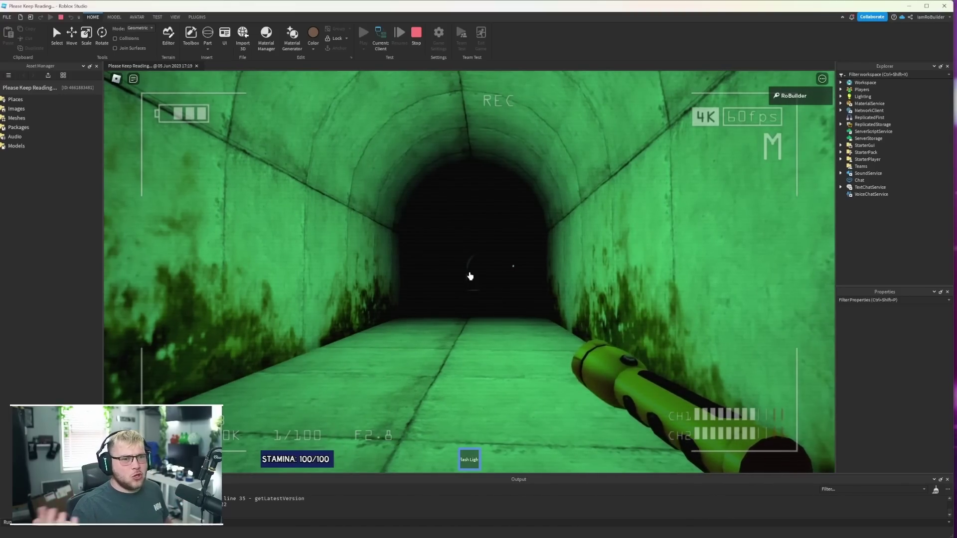
key("shift+w")
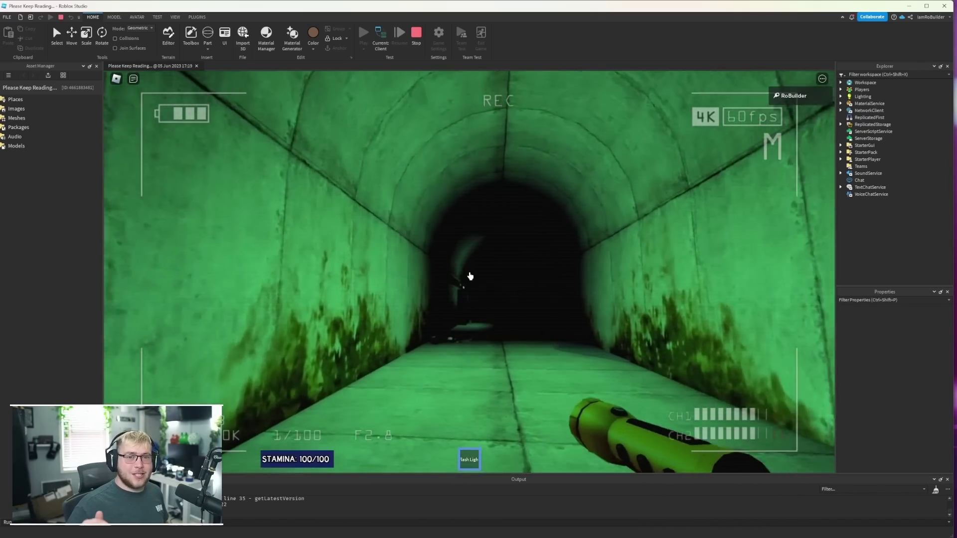
key("w")
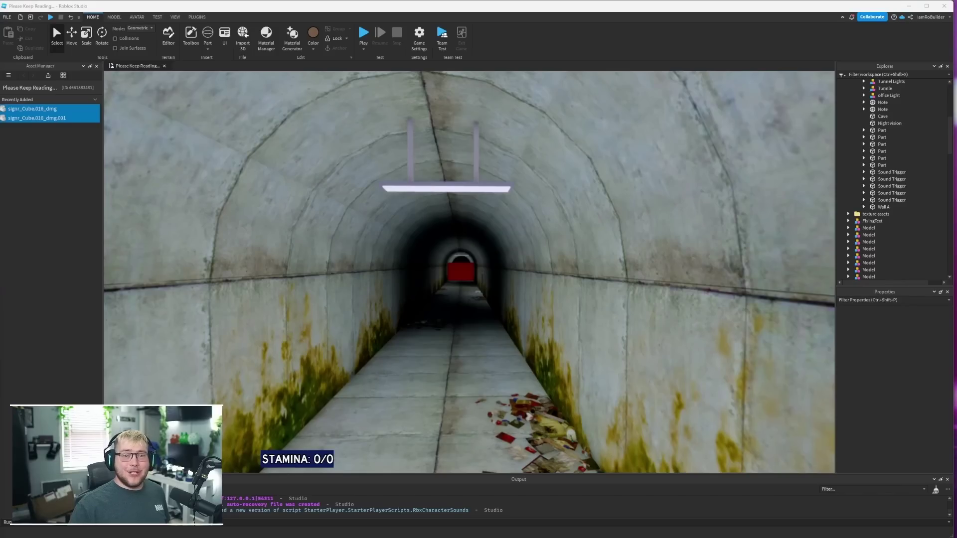
- Start a new playtest, equip the flashlight and run along the dark tunnel past the first door
right_click_drag(581, 286, 578, 297)
key("w")
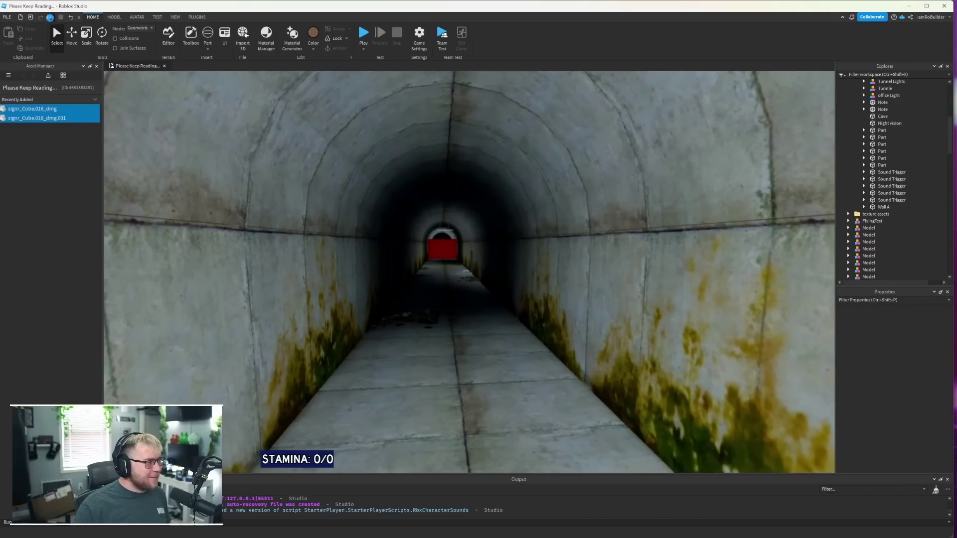
left_click(50, 17)
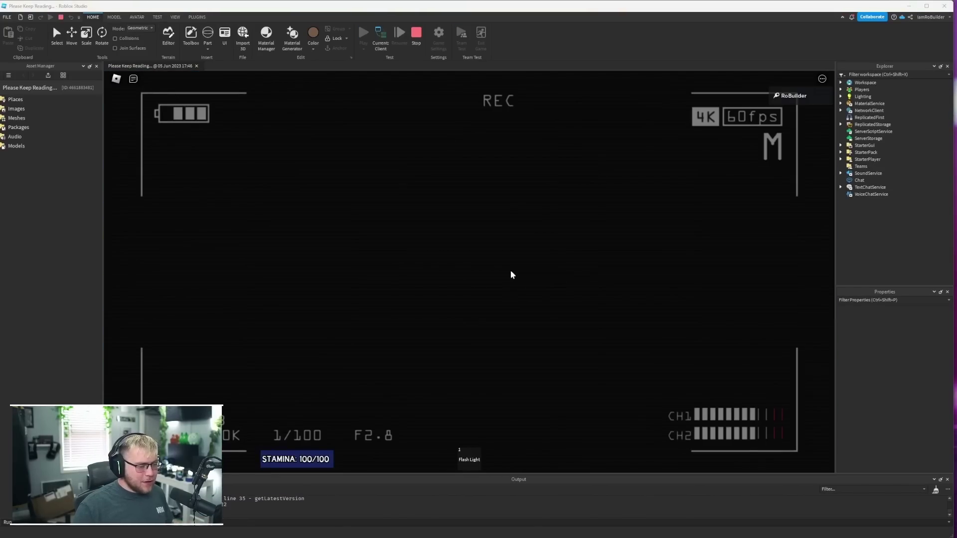
key("1")
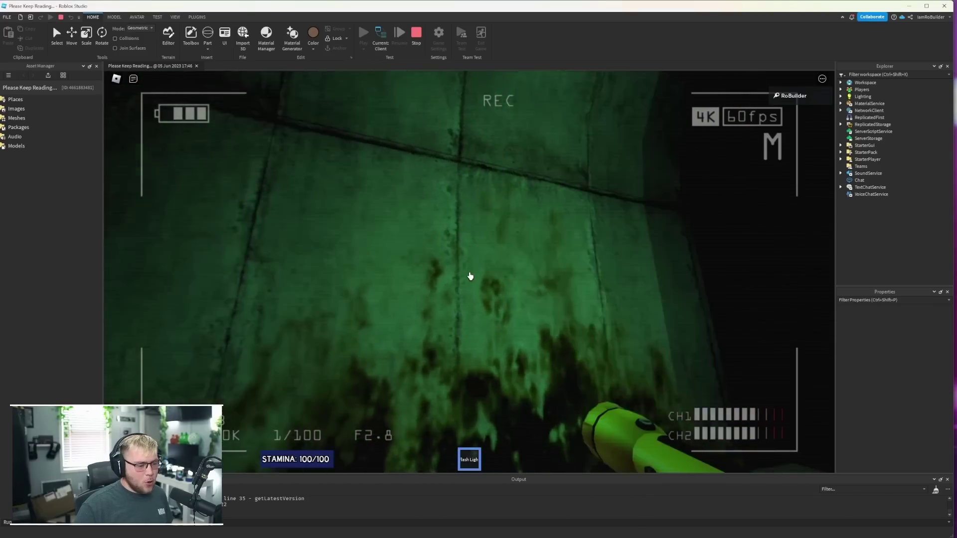
mouse_move(469, 276)
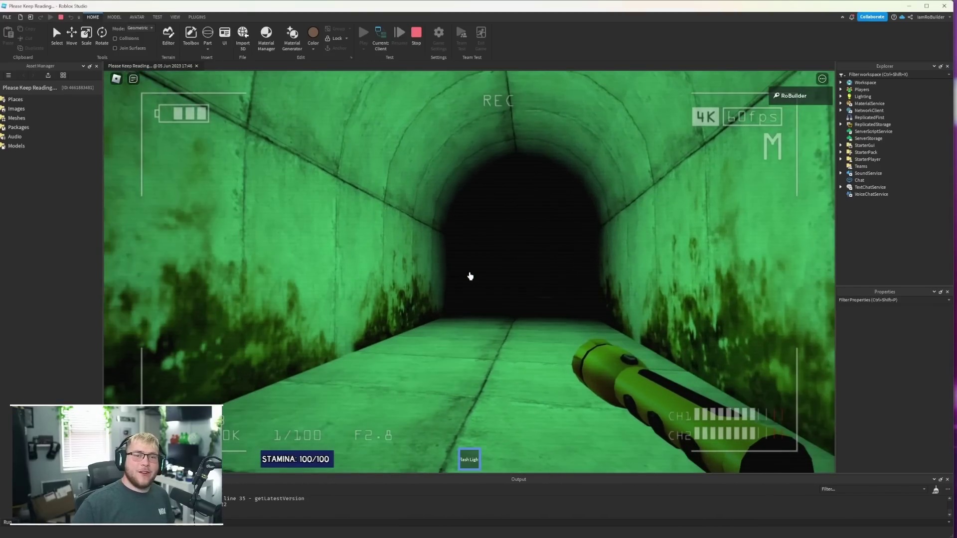
key("w")
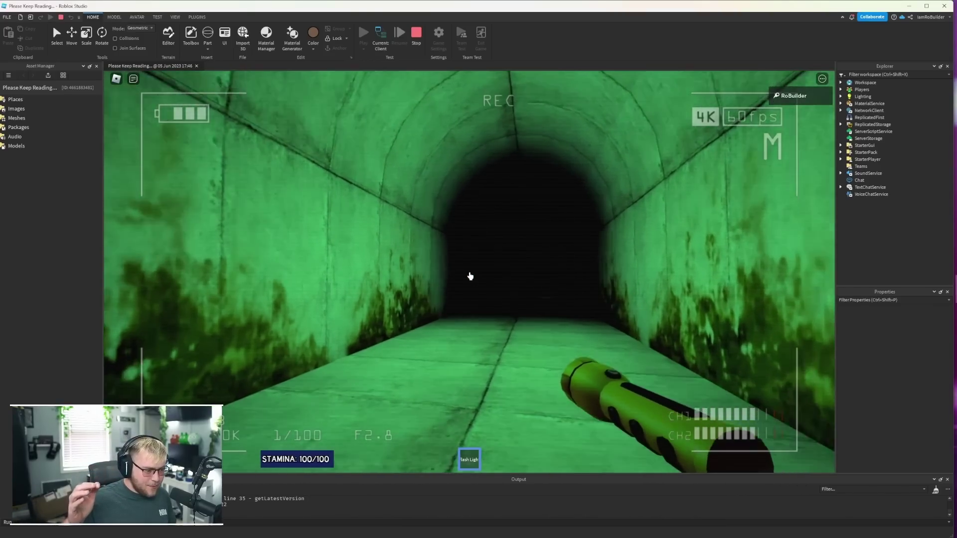
key("w")
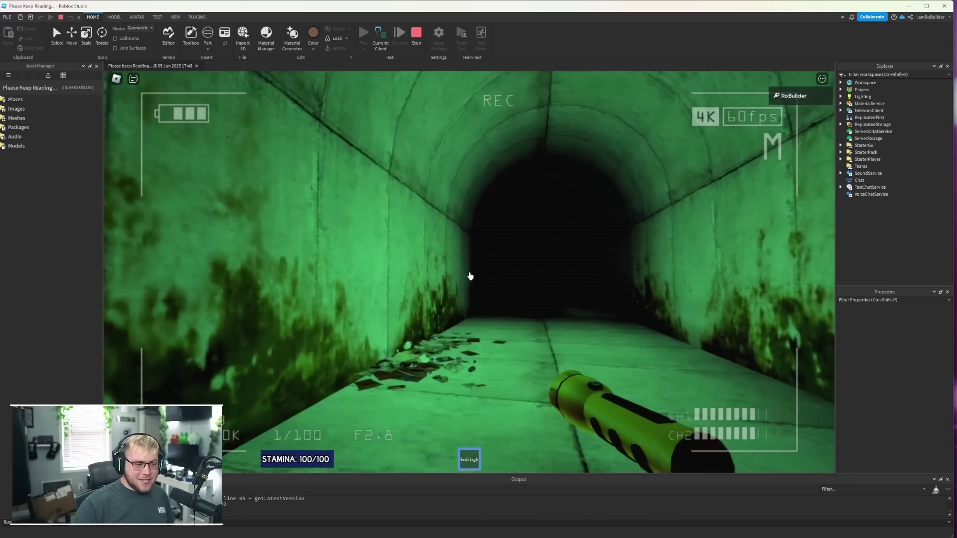
key("w")
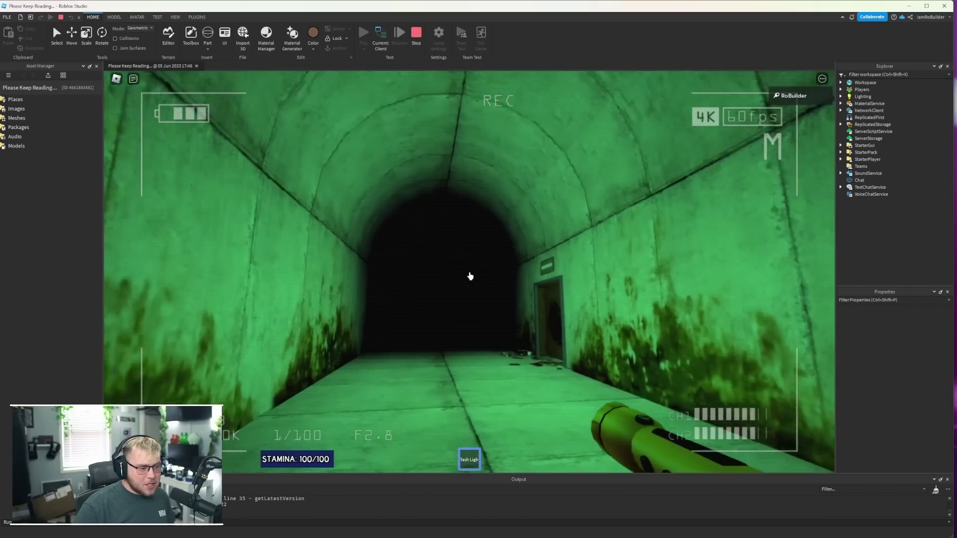
key("shift+w")
key("shift+w")
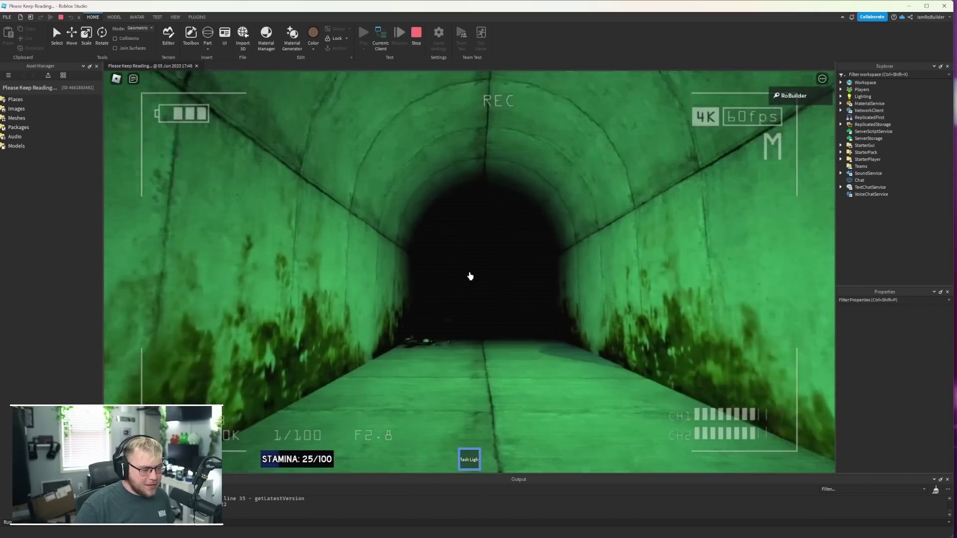
- Walk up to the door under the ELECTRICLE sign in the playtest and open it
key("w")
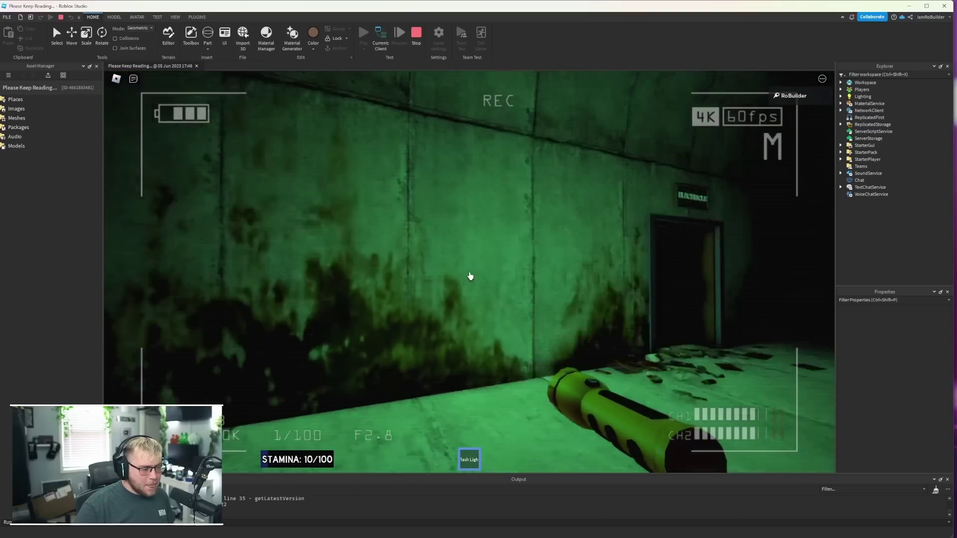
key("w")
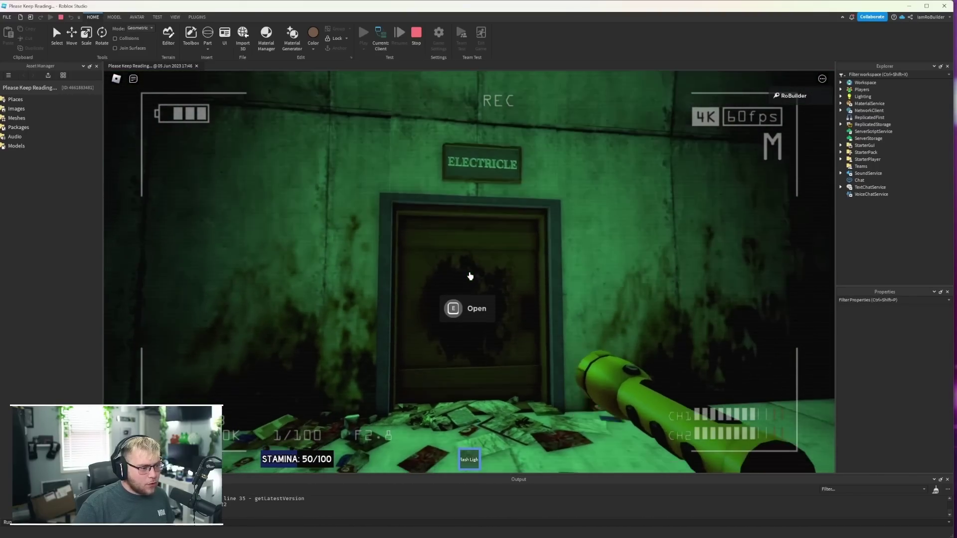
key("w")
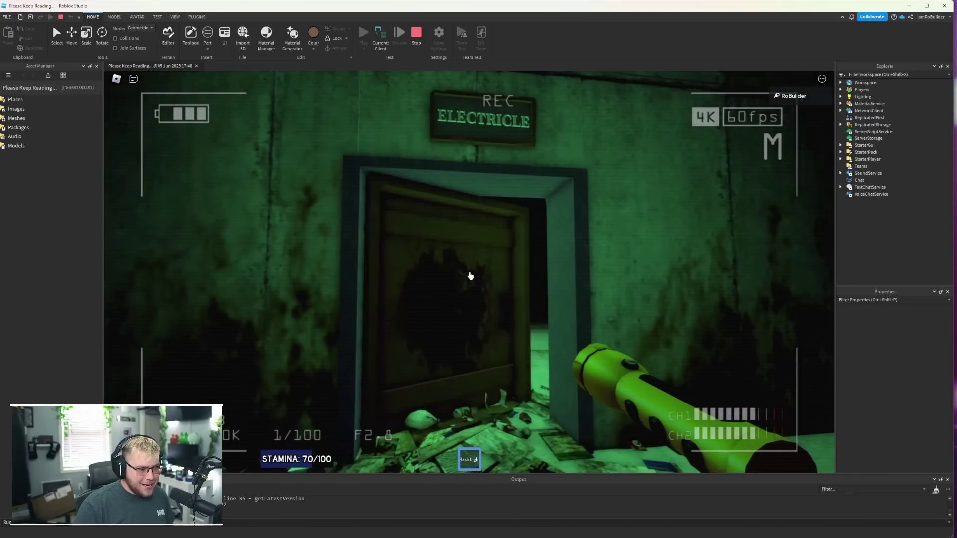
key("e")
- Enter the electrical room and examine its electric shock cabinets, monitors and hanging cables under night vision
key("w")
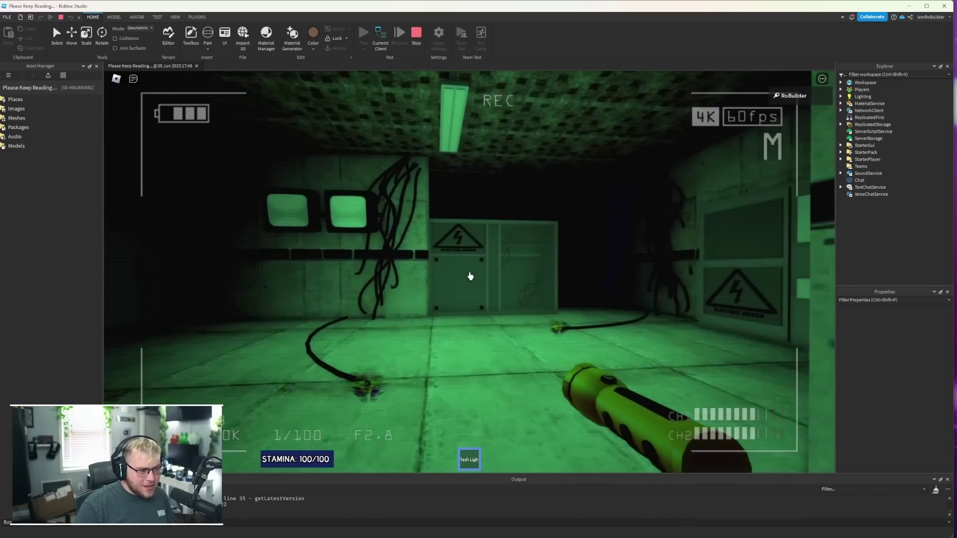
key("w")
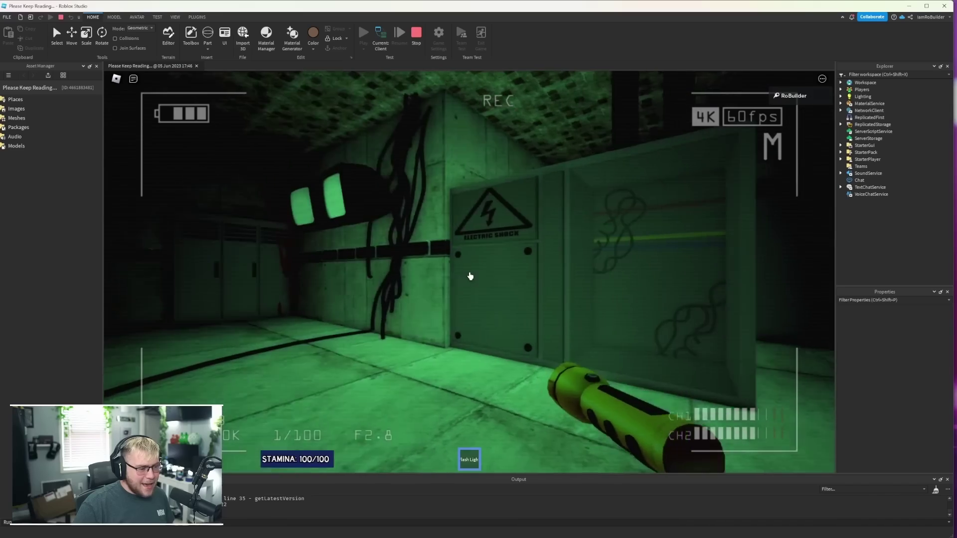
key("d")
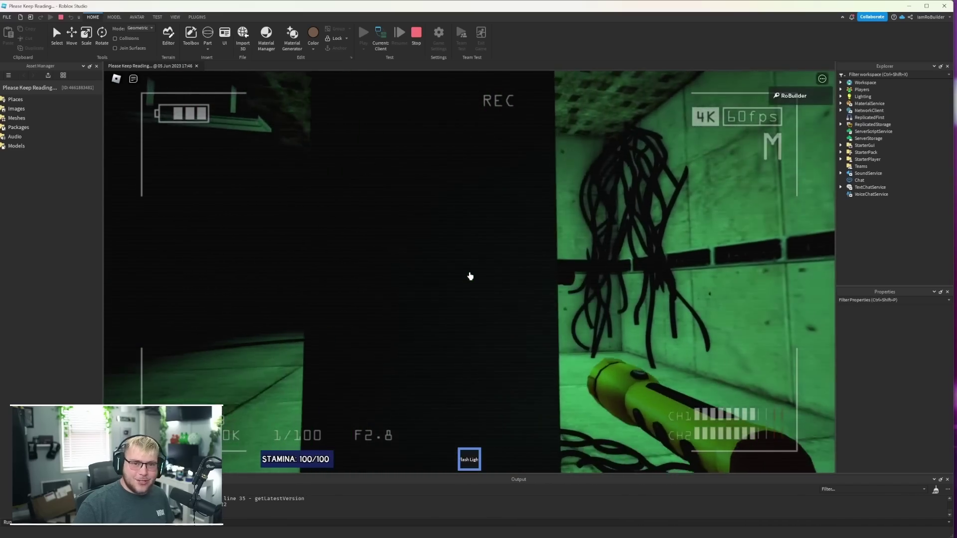
key("w")
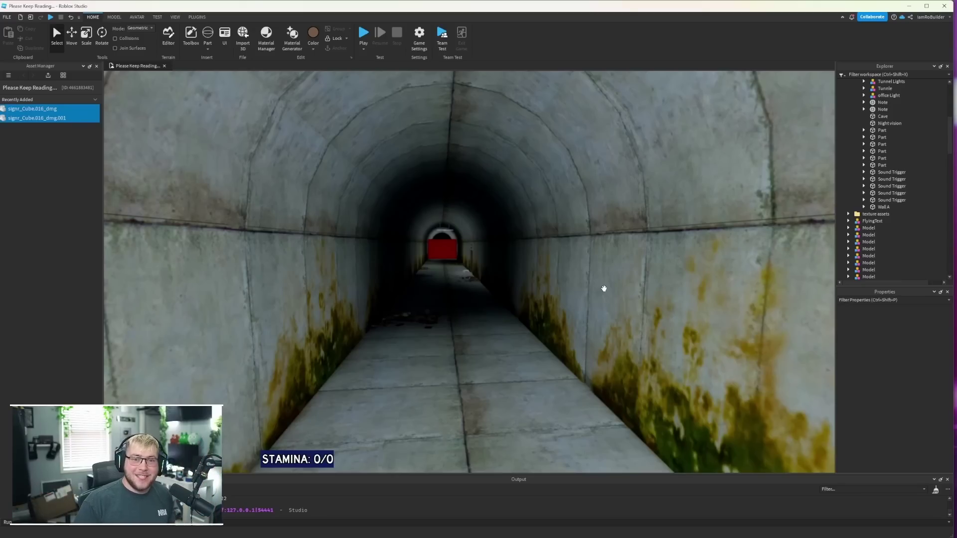
- Examine the tunnel in the editor by travelling along it, past the red block towards the far dark end
key("w")
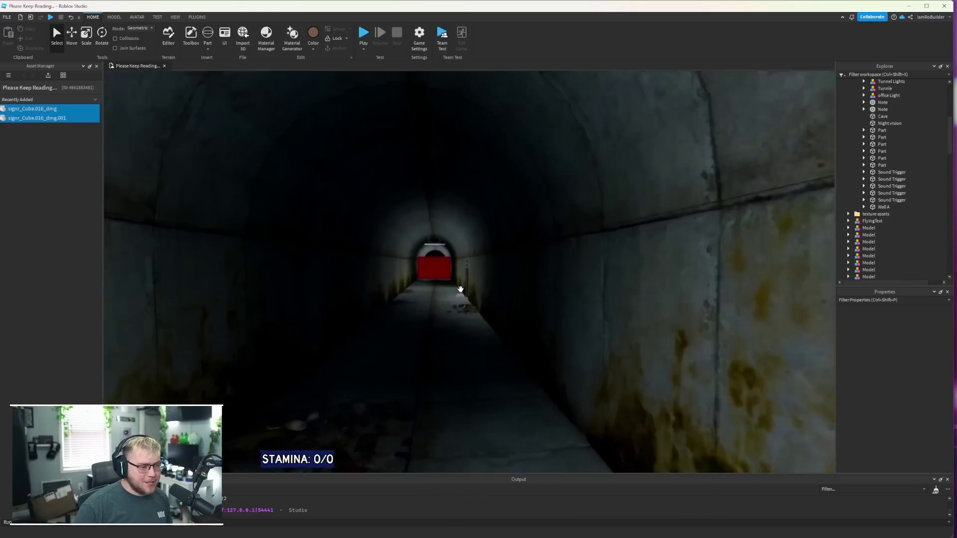
right_click_drag(460, 290, 461, 290)
key("w")
key("w")
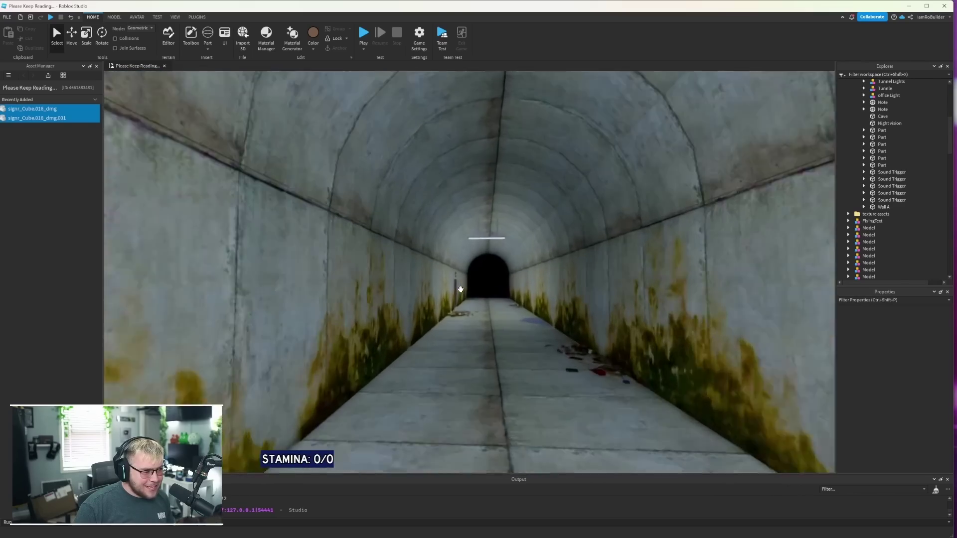